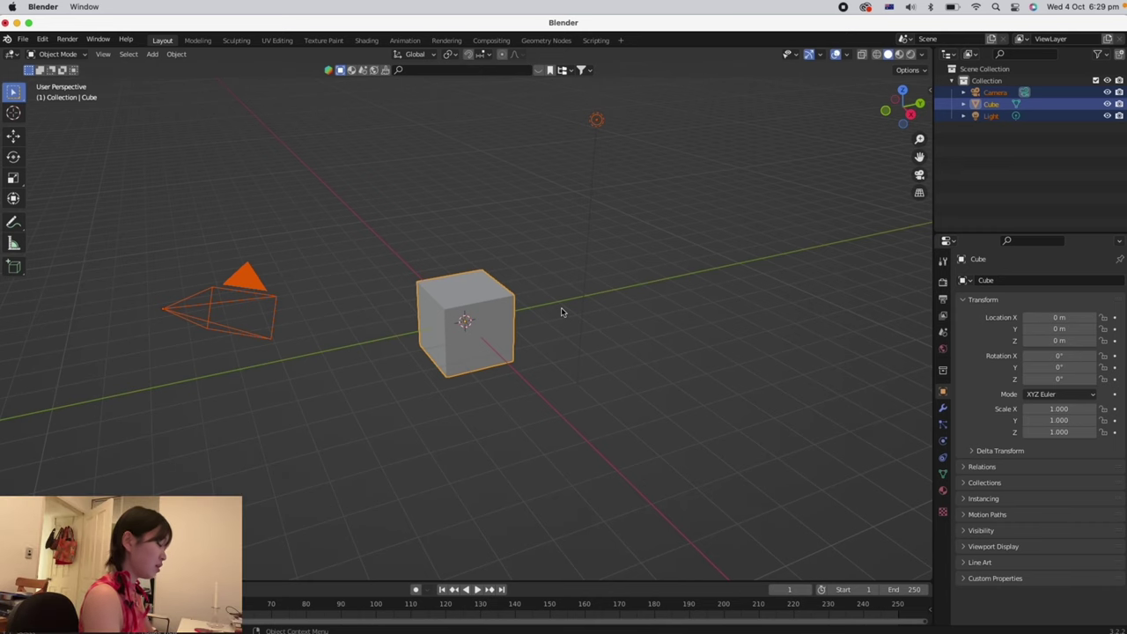
- Delete the default camera, cube and light, and add a Nurbs Curve surface object at the origin
key(x)
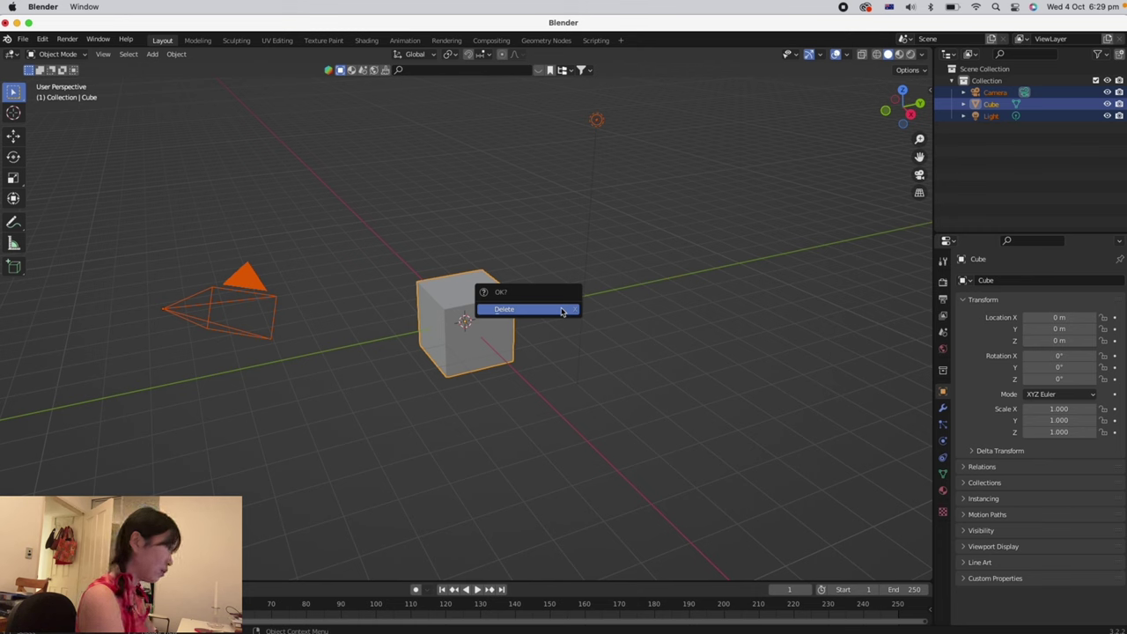
click(561, 311)
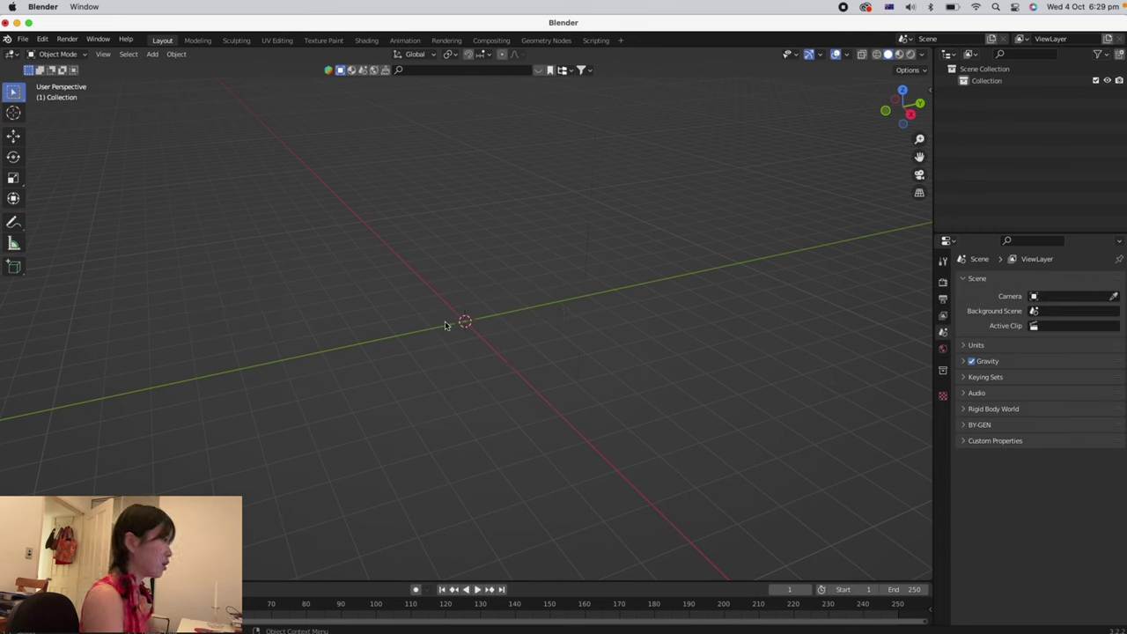
key(shift+a)
mouse_move(444, 346)
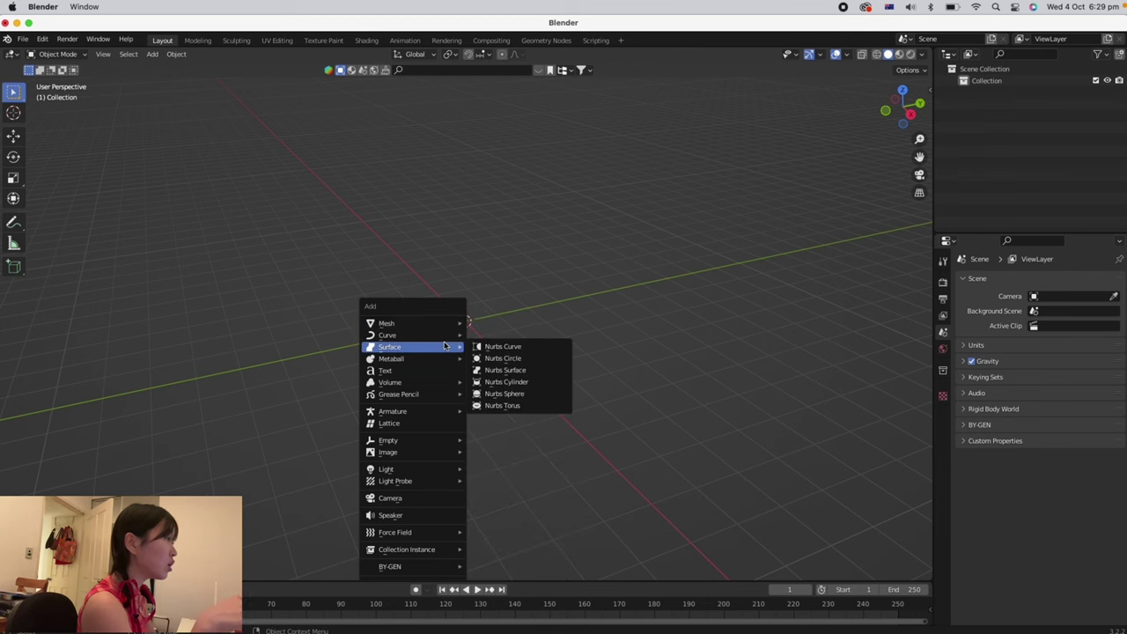
click(488, 347)
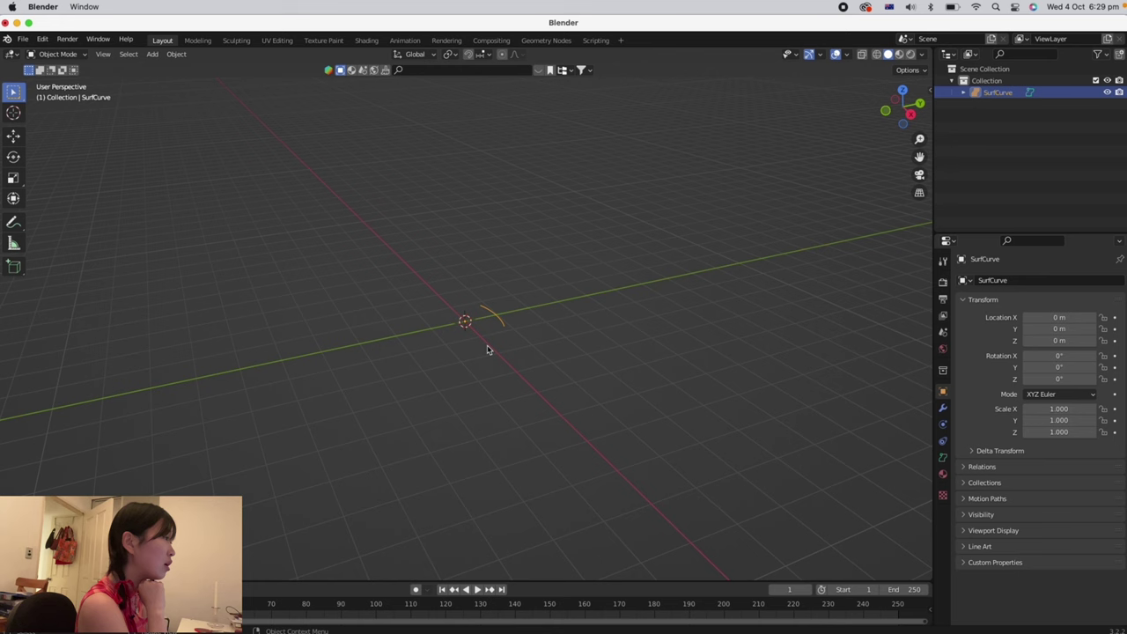
- Enable the Endpoint U option for the curve's active spline so it reaches its end control points
scroll(539, 333, up, 8)
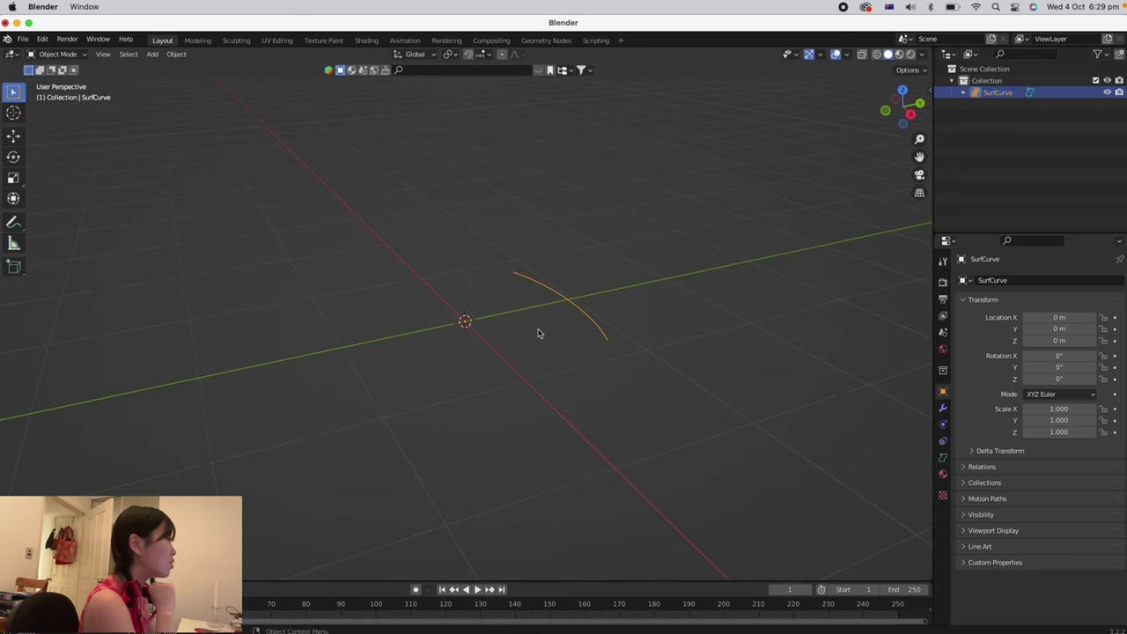
click(943, 460)
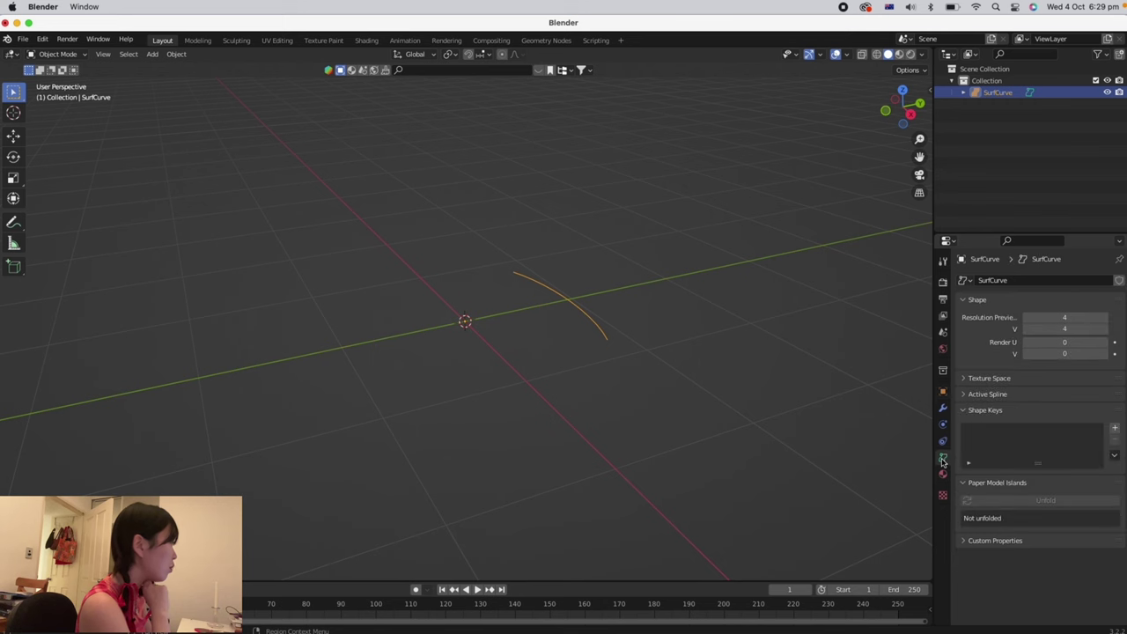
click(962, 394)
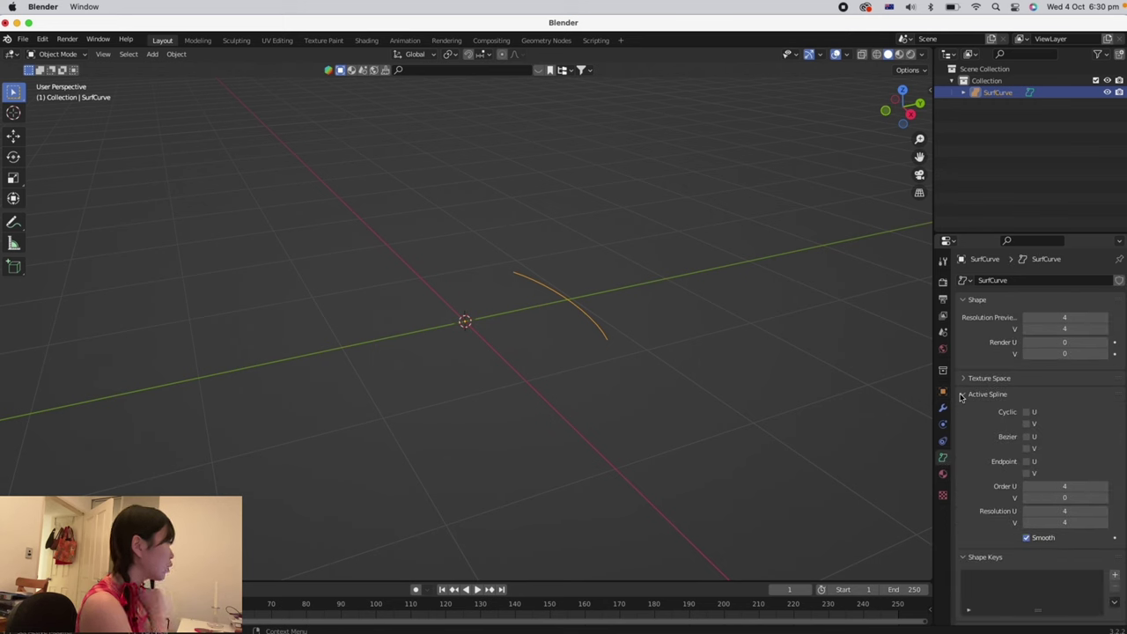
click(1026, 462)
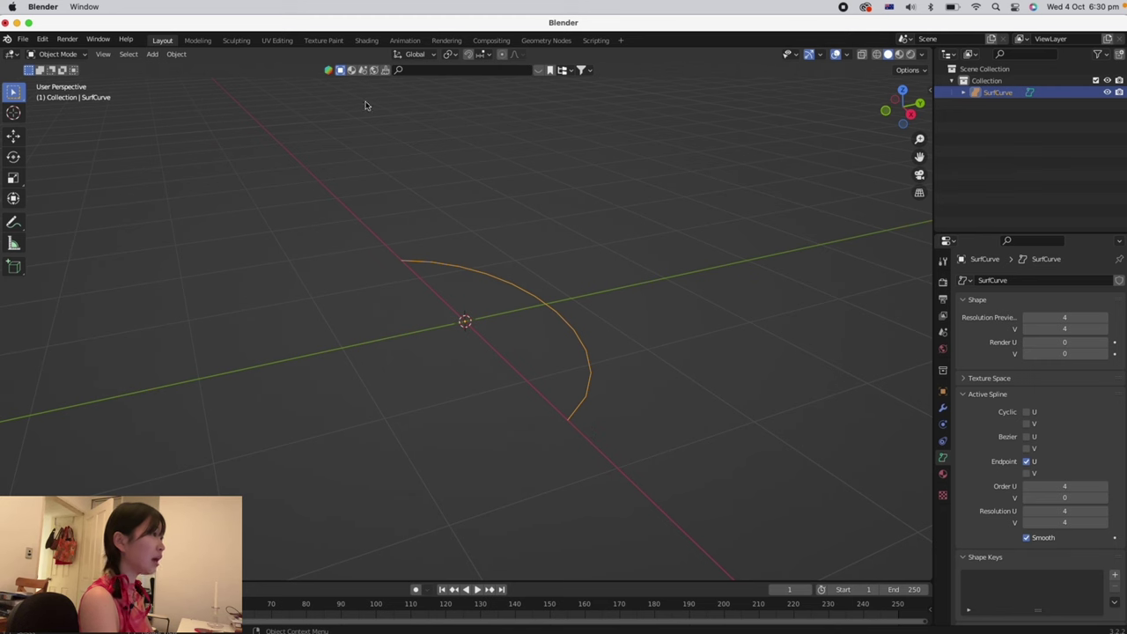
- In Edit Mode, move the curve's two end control points along the X axis to meet at the origin
click(60, 55)
click(56, 80)
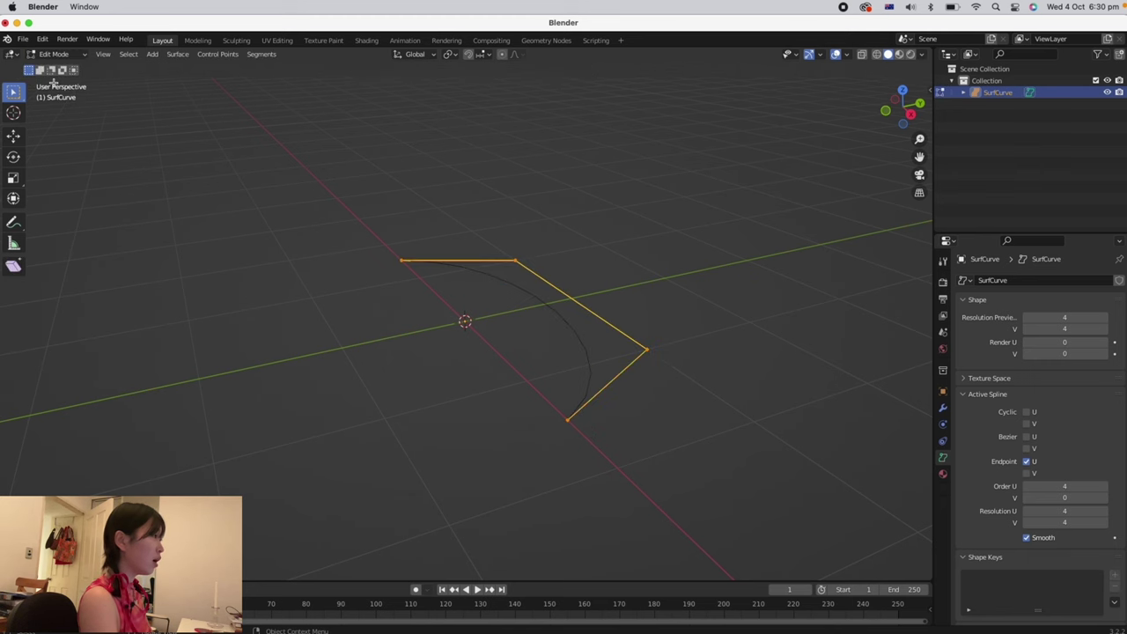
scroll(478, 220, left, 5)
scroll(478, 220, left, 5)
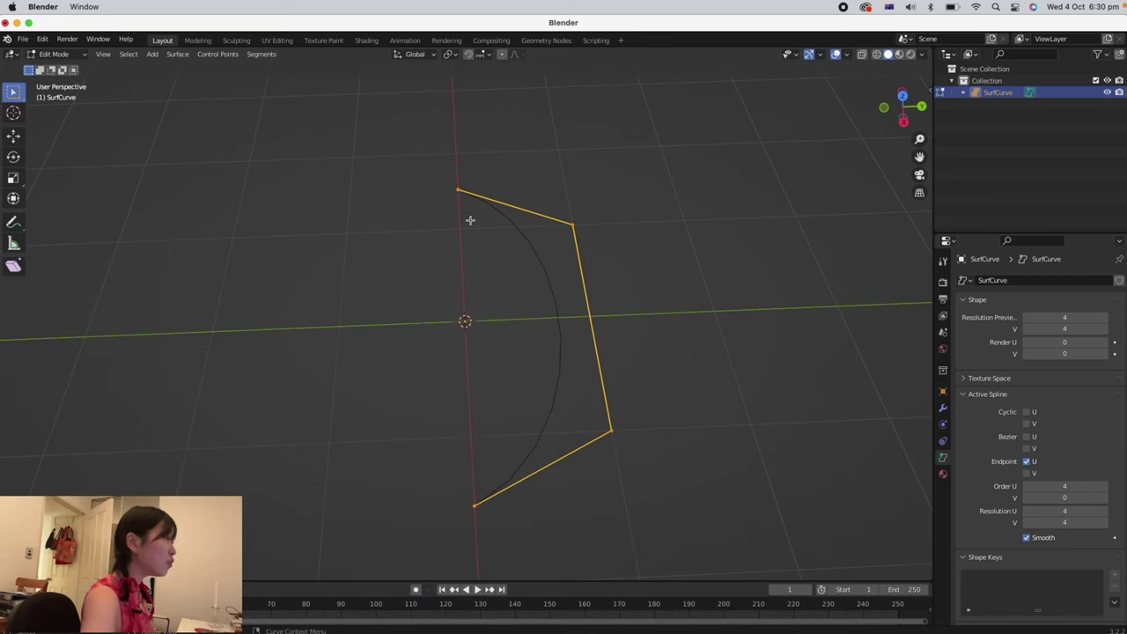
drag(435, 161, 477, 220)
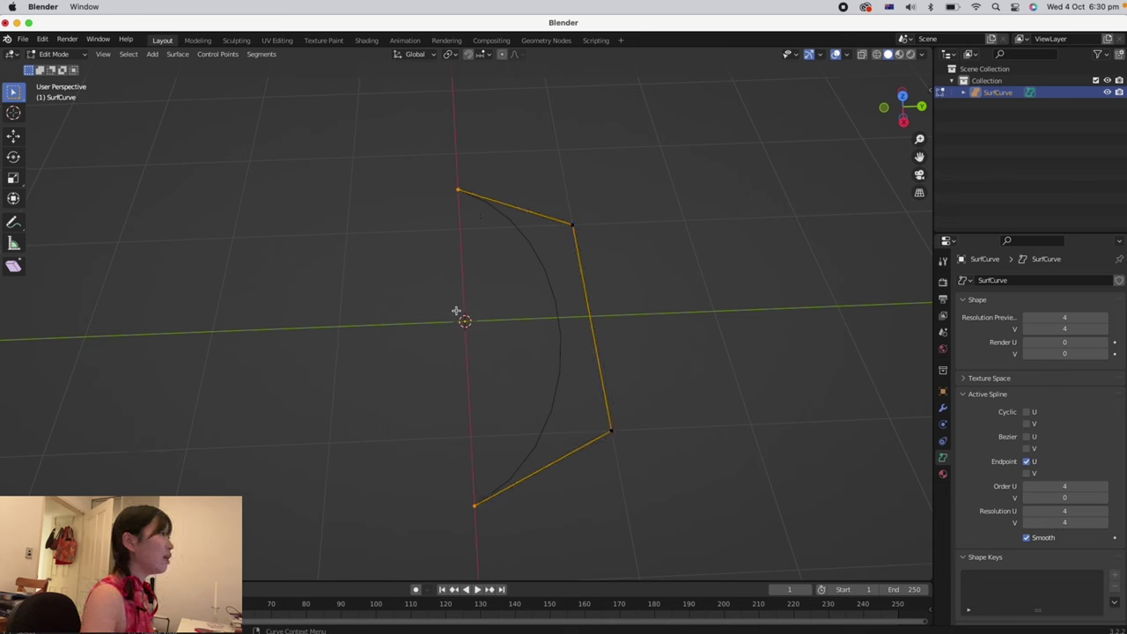
click(14, 137)
drag(457, 225, 475, 353)
drag(402, 419, 472, 373)
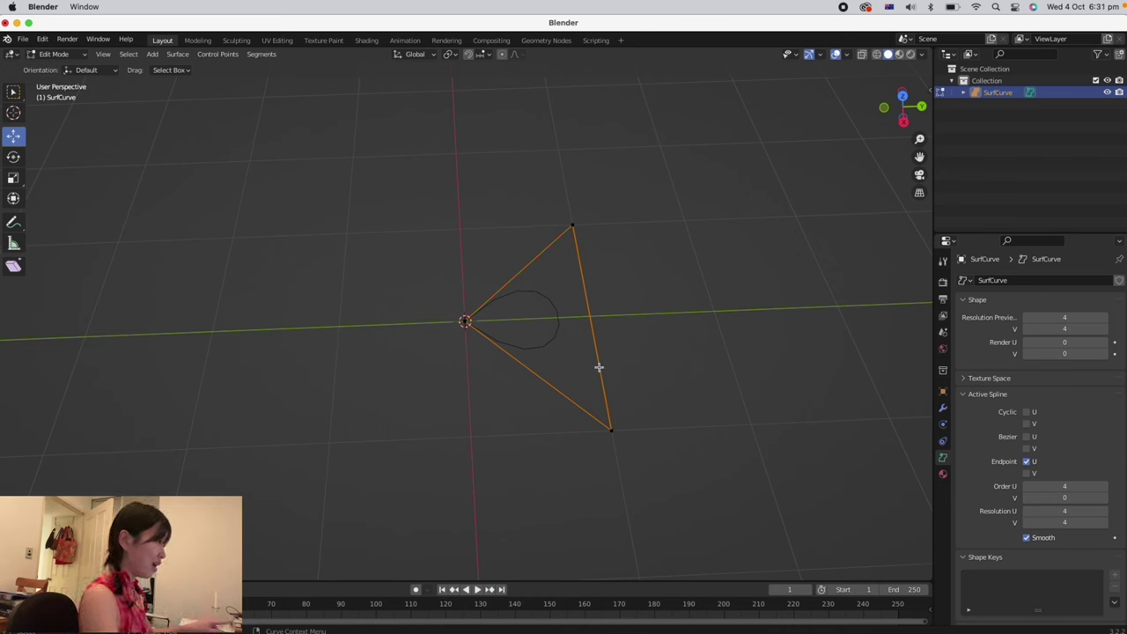
- Subdivide all segments of the curve to add control points between the existing ones
key(a)
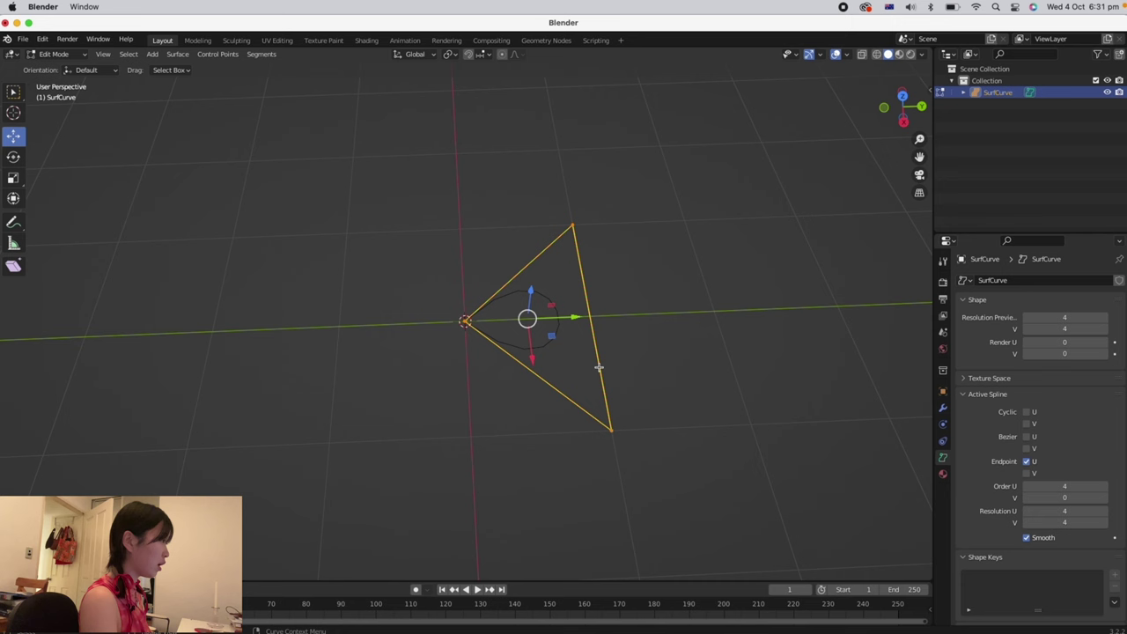
right_click(588, 373)
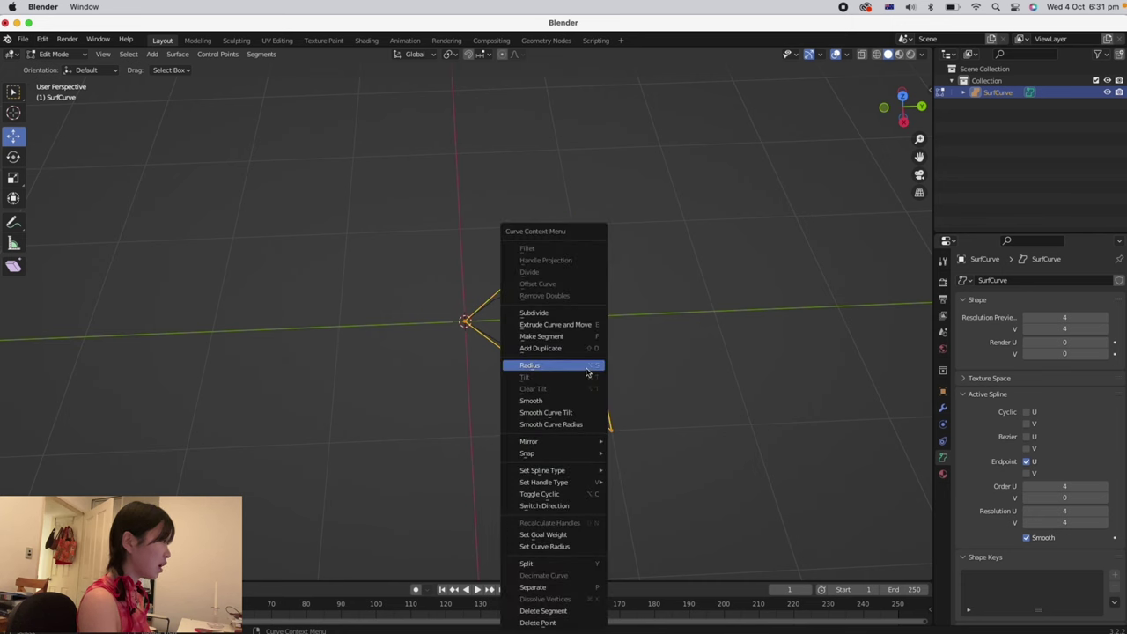
click(546, 312)
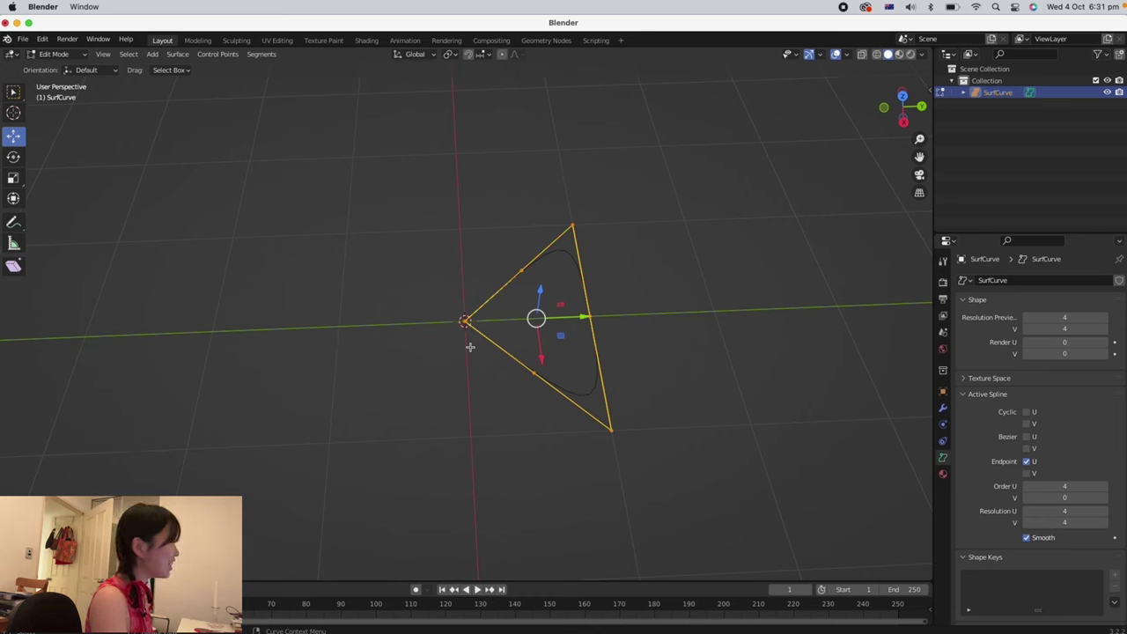
- Move the two outer corner control points together along the Y axis, away from the origin
click(634, 335)
click(589, 314)
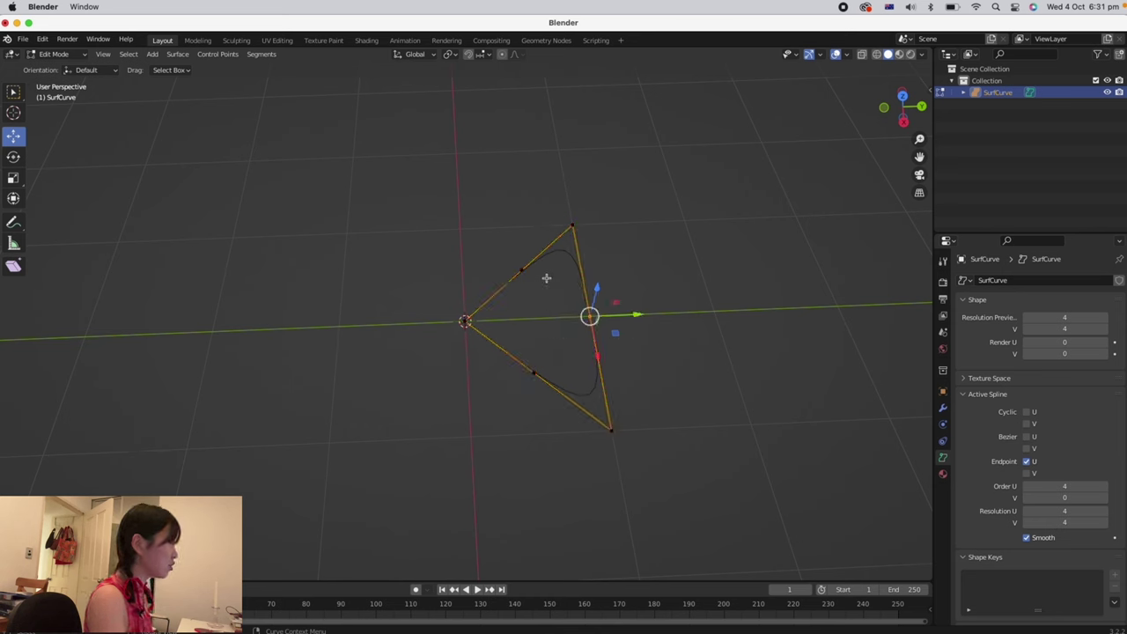
click(573, 225)
shift+drag(598, 414, 644, 466)
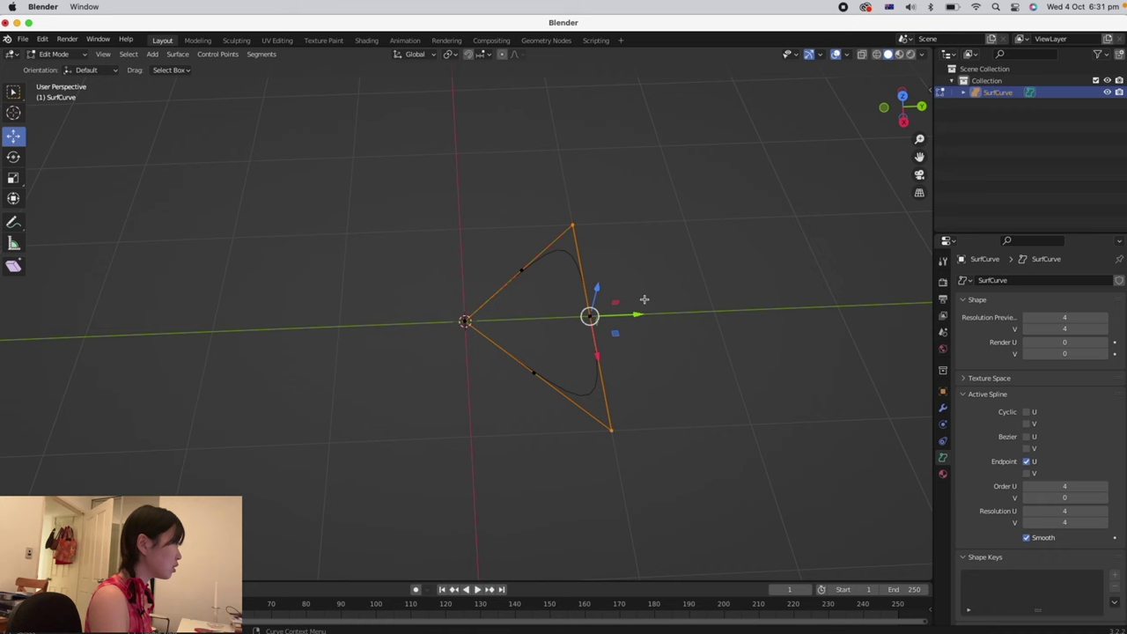
drag(635, 314, 749, 314)
- Move the middle control point between the two outer corners slightly toward the origin along the Y axis
click(598, 325)
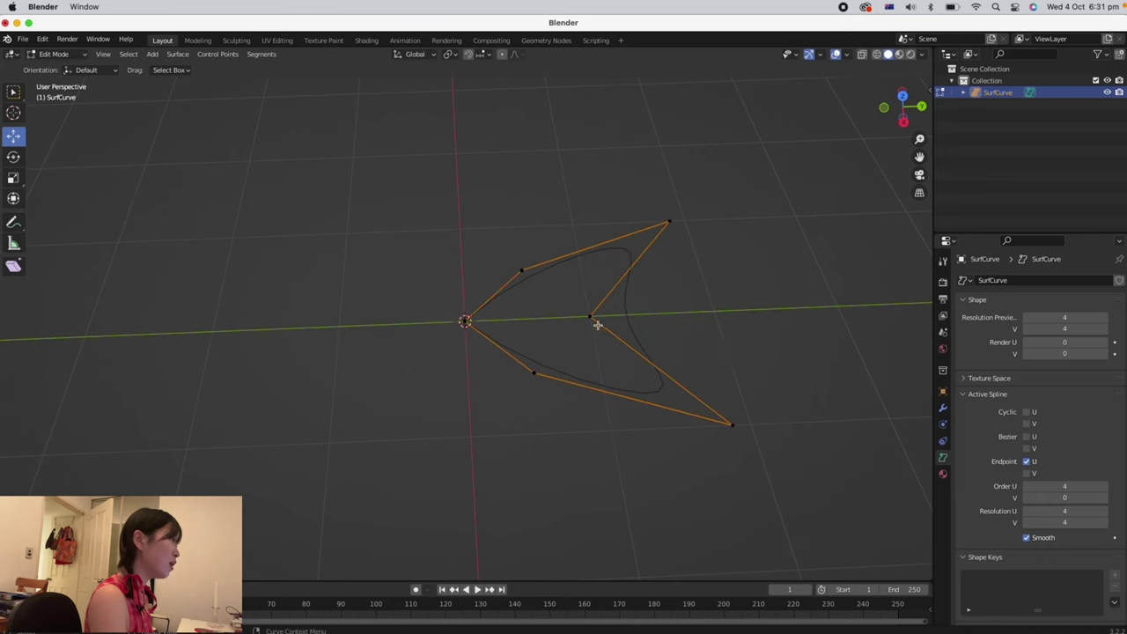
drag(564, 300, 629, 314)
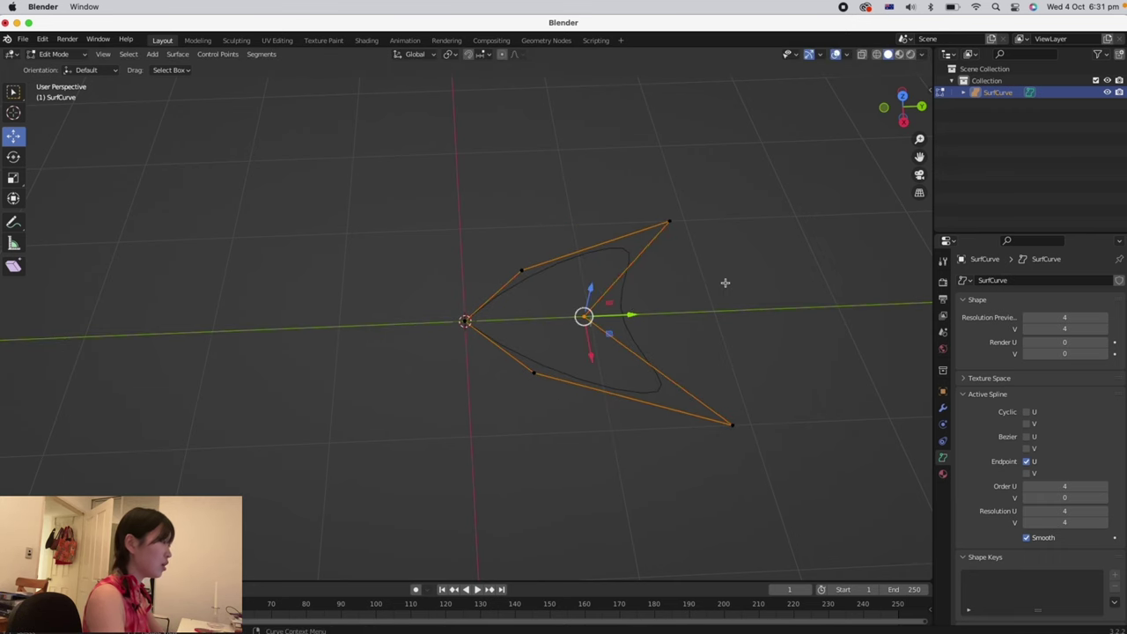
click(725, 283)
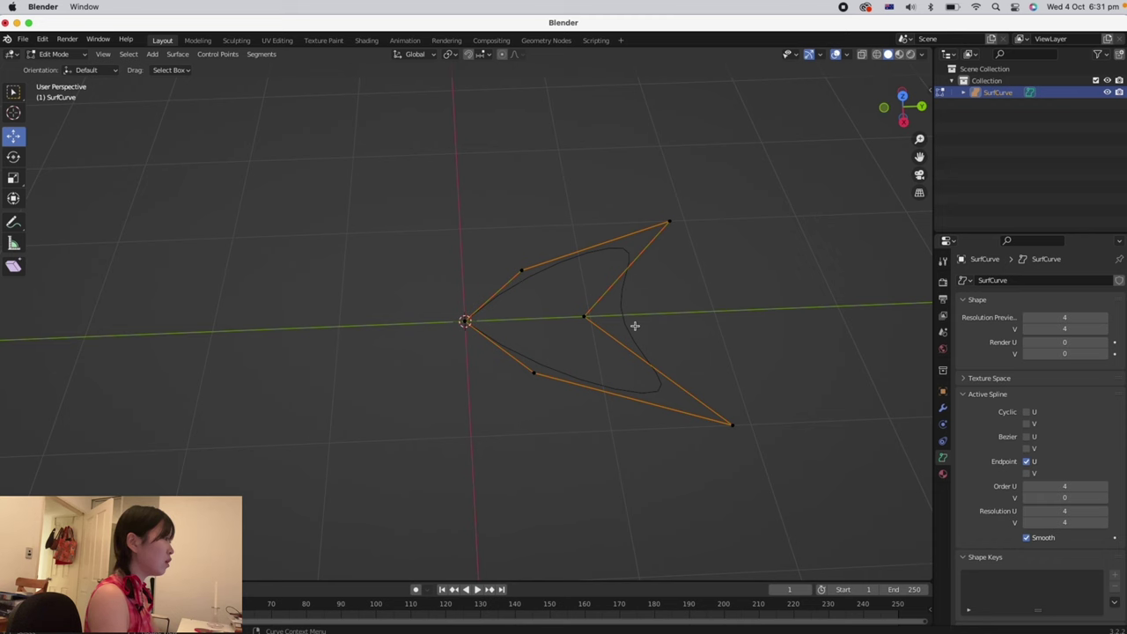
- Duplicate all control points of the curve and raise the copy about 0.18 m along the Z axis
scroll(635, 326, down, 1)
scroll(635, 326, right, 5)
scroll(611, 368, up, 3)
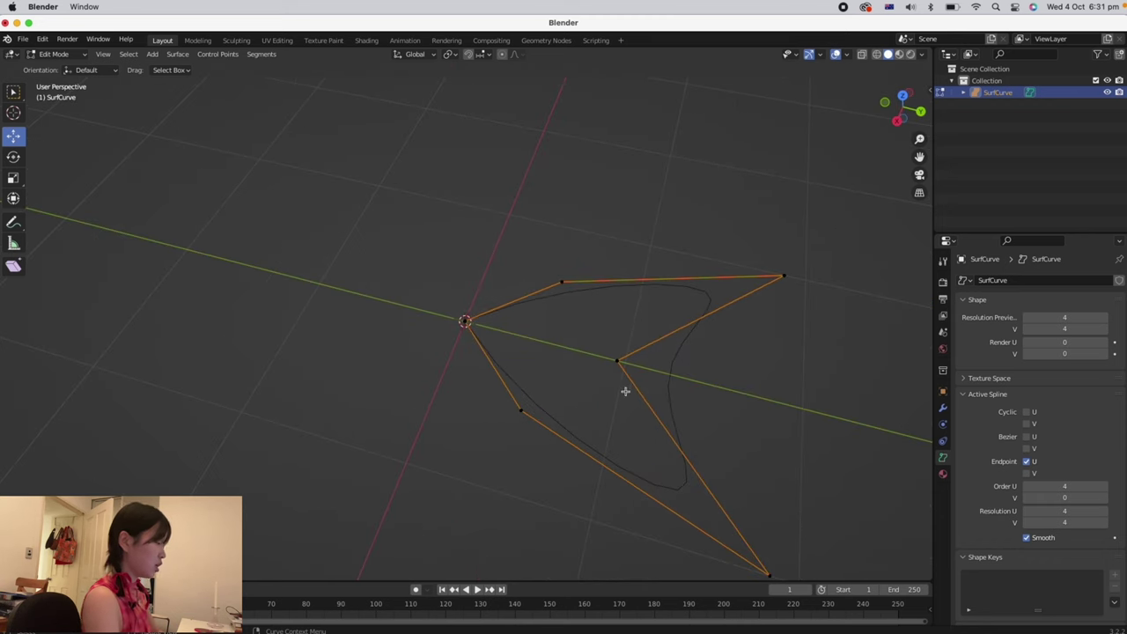
scroll(627, 392, left, 5)
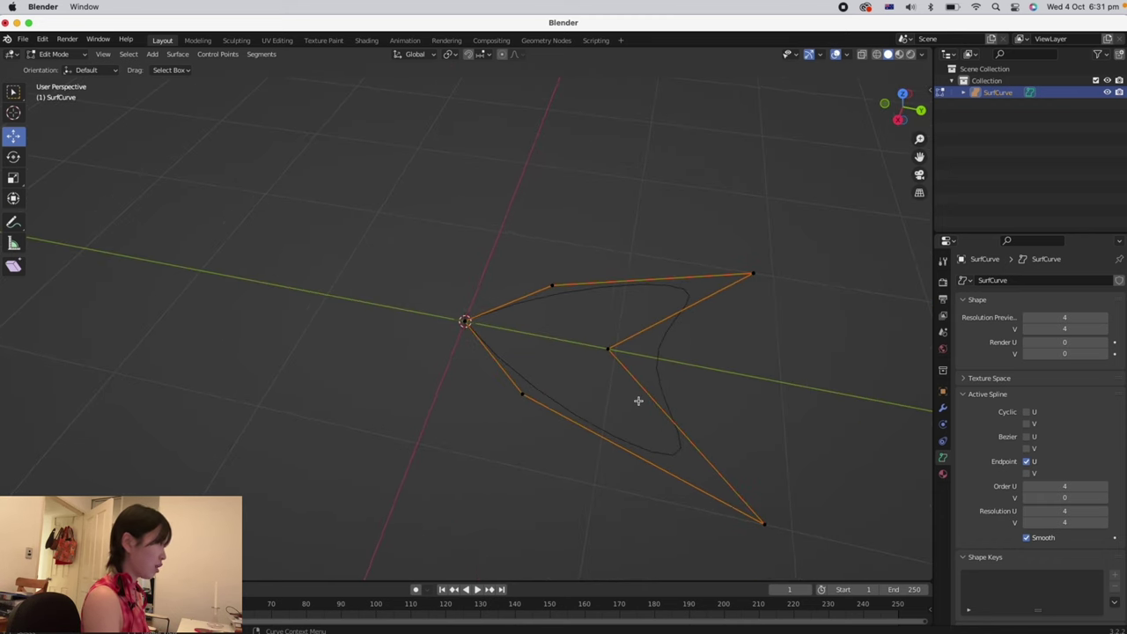
key(a)
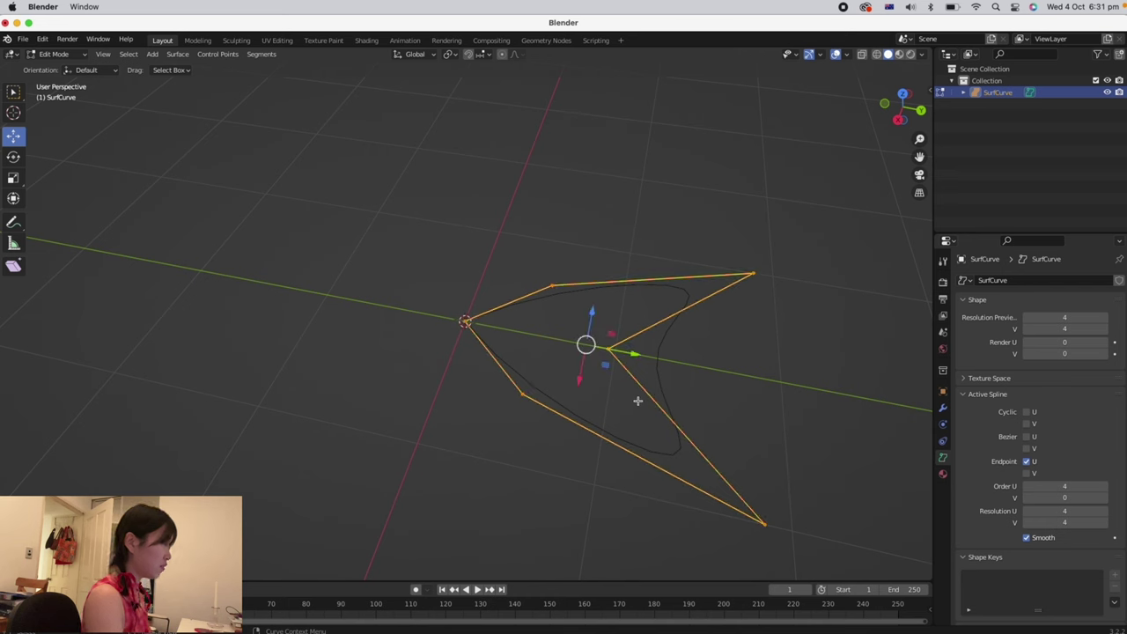
key(g)
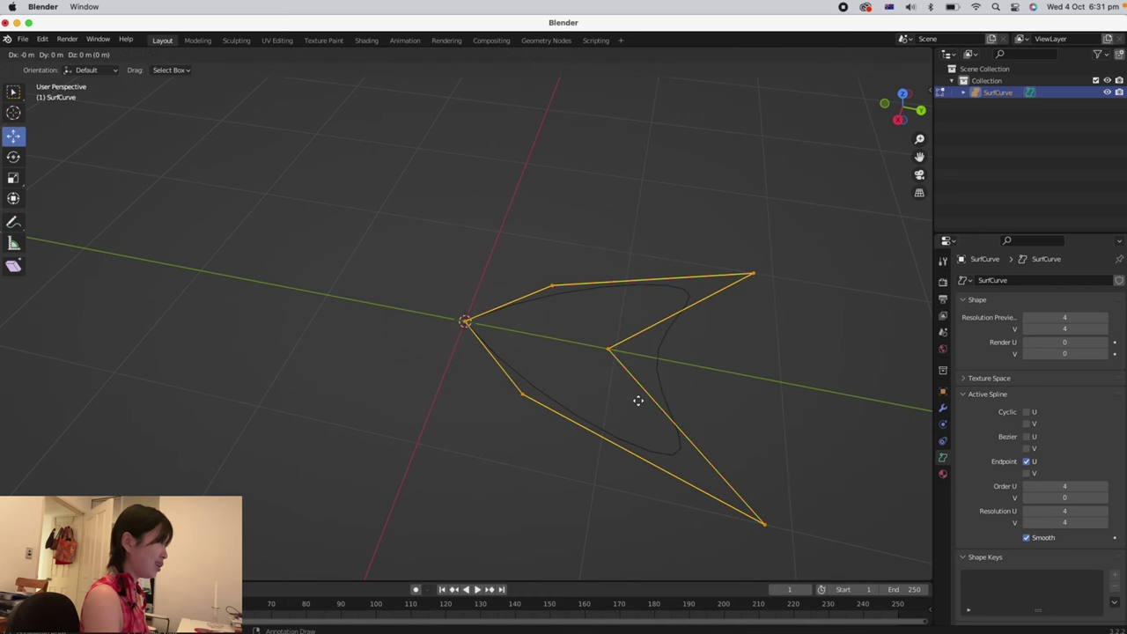
key(z)
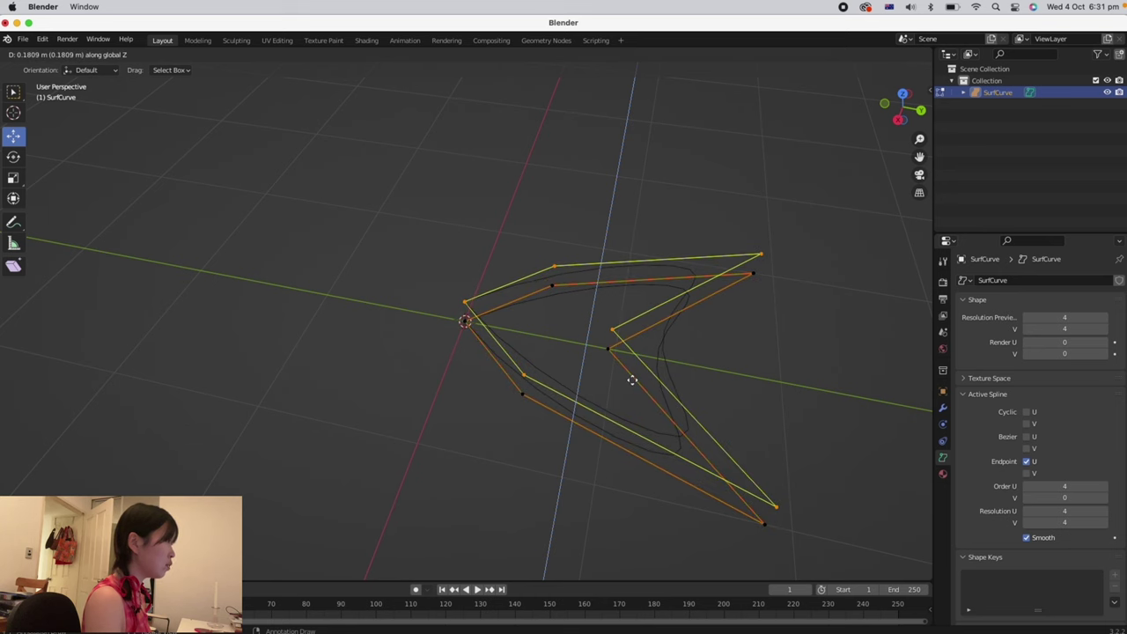
click(632, 380)
- Select both curves and join them with Make Segment into one surface strip
scroll(631, 379, down, 5)
scroll(631, 380, right, 5)
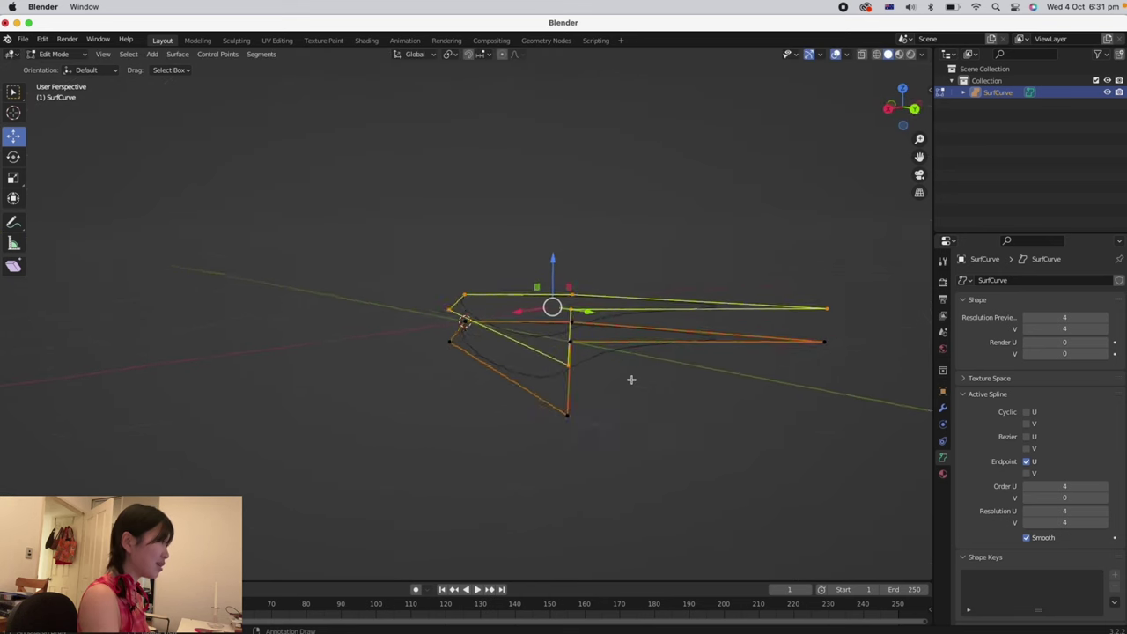
scroll(632, 380, right, 4)
key(a)
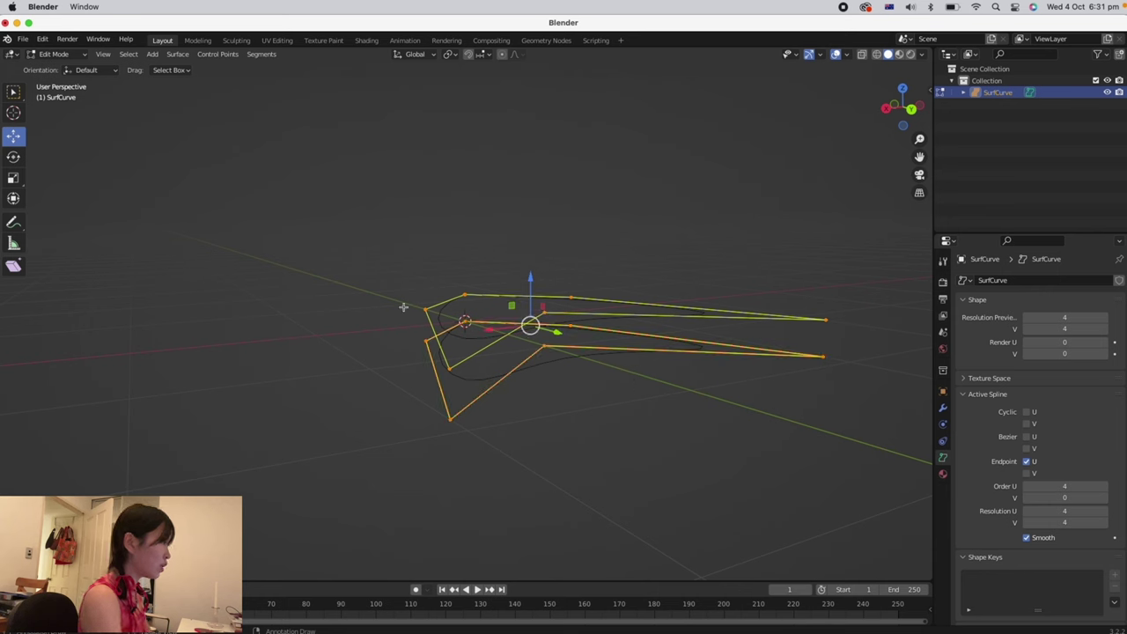
key(f)
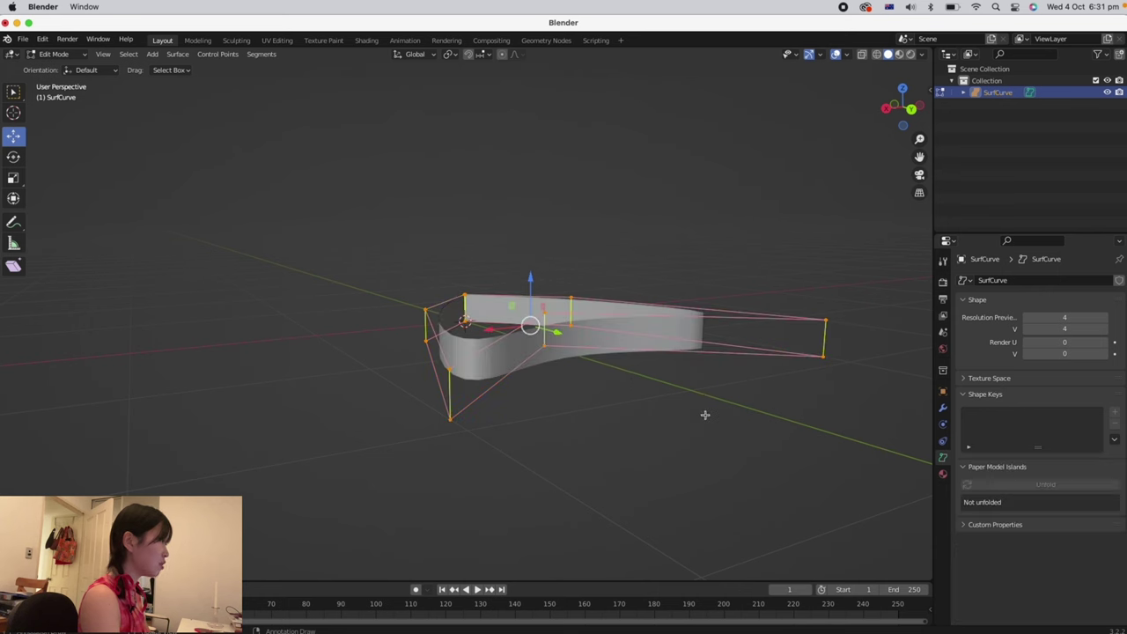
- Inspect the strip from above, deselect its control points and return to Object Mode
scroll(705, 415, up, 10)
scroll(704, 415, left, 5)
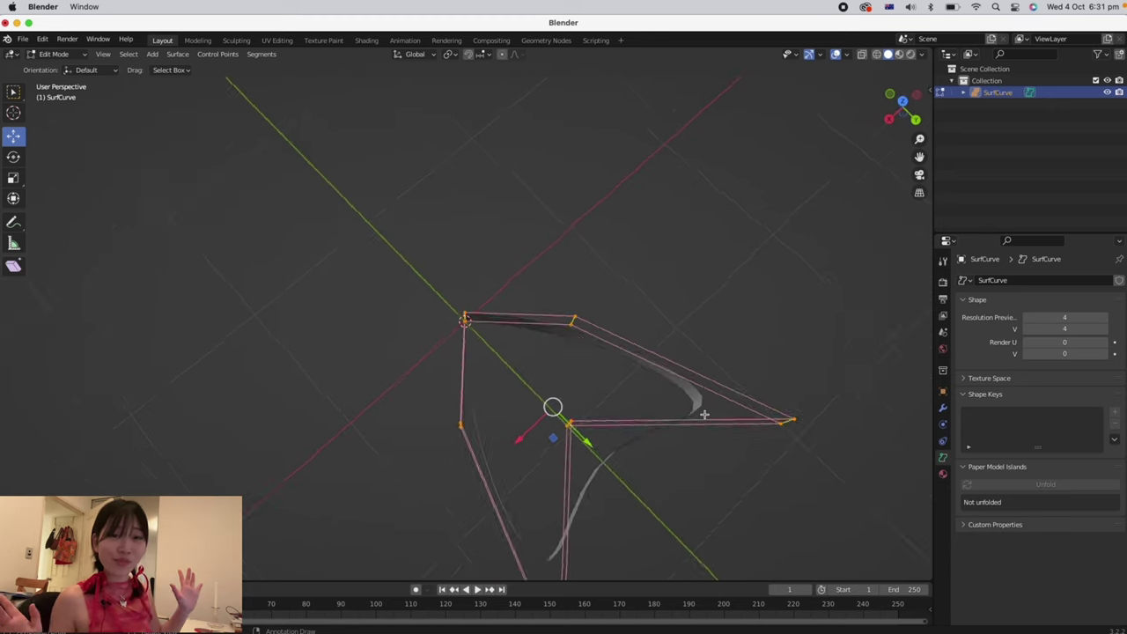
scroll(704, 415, down, 5)
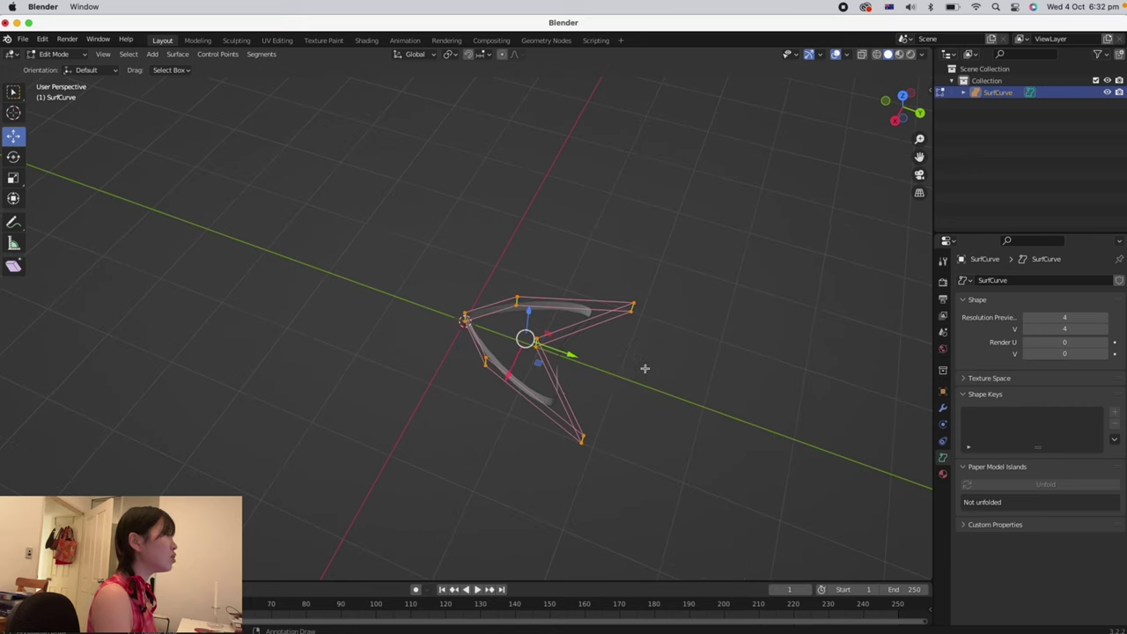
scroll(606, 396, left, 5)
click(662, 392)
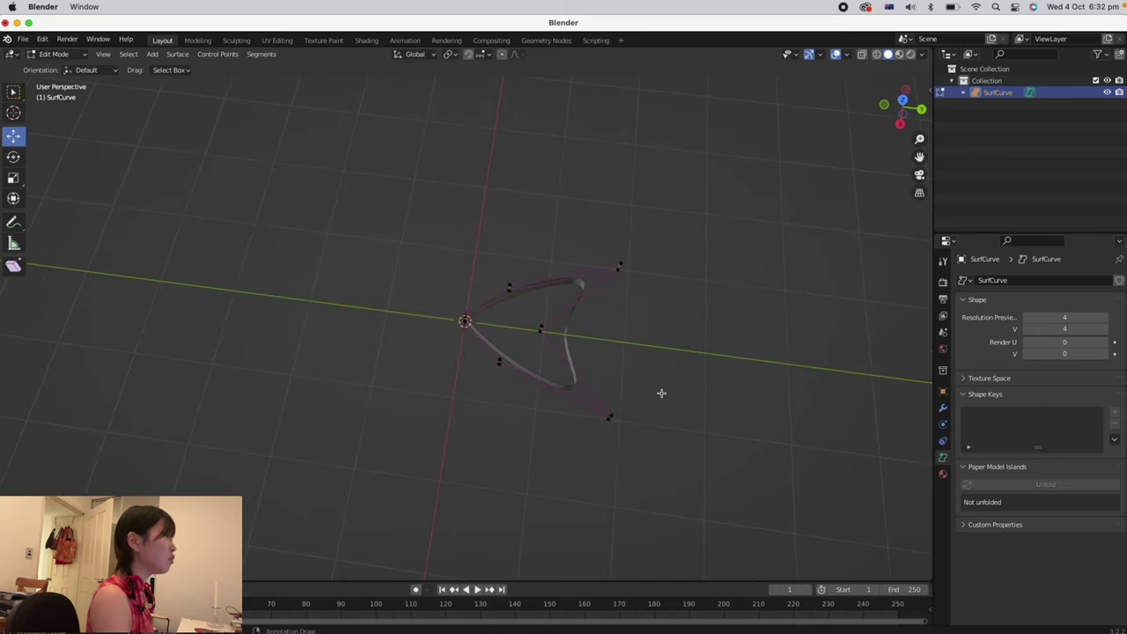
key(Tab)
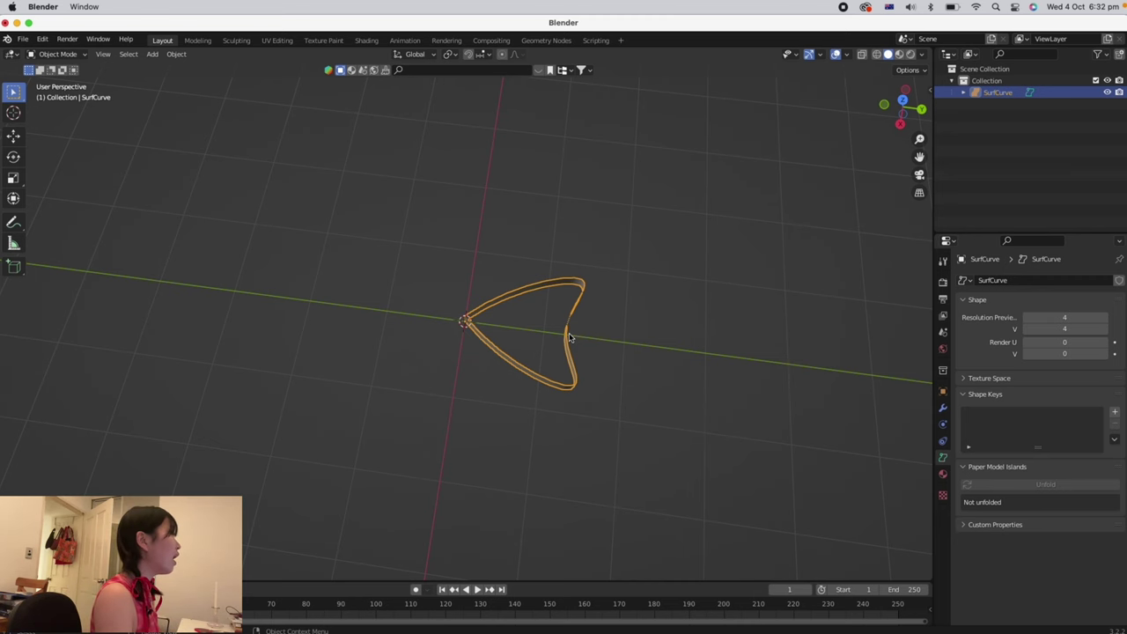
- Duplicate the petal-shaped strip object and place the copy along the X axis, clear of the original
drag(920, 156, 906, 97)
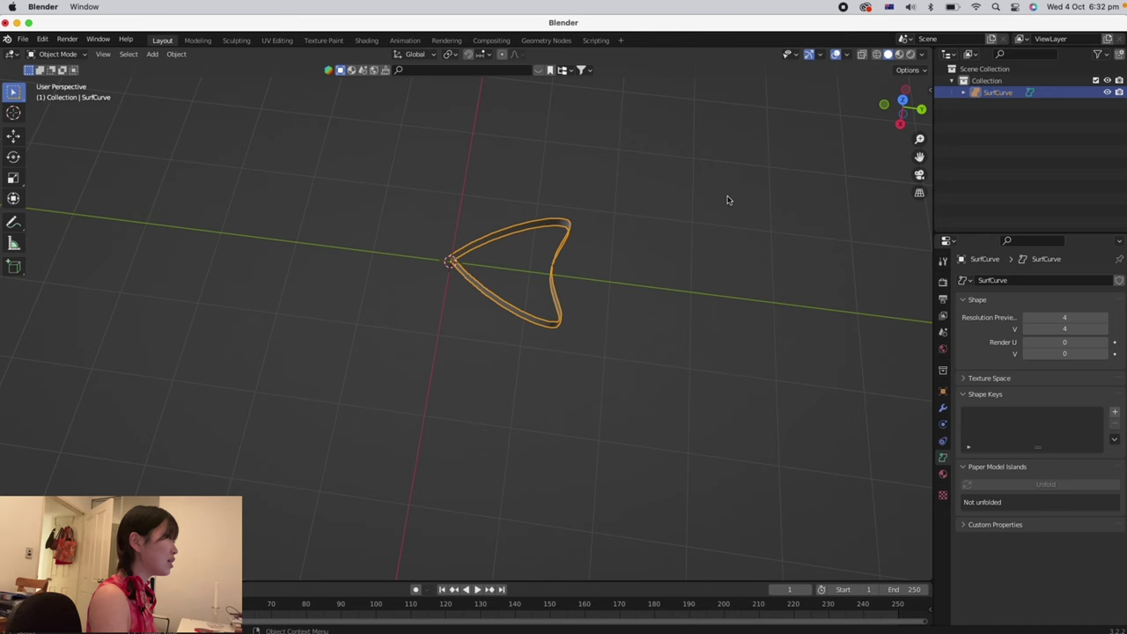
scroll(702, 264, up, 3)
scroll(702, 264, left, 3)
scroll(701, 264, right, 2)
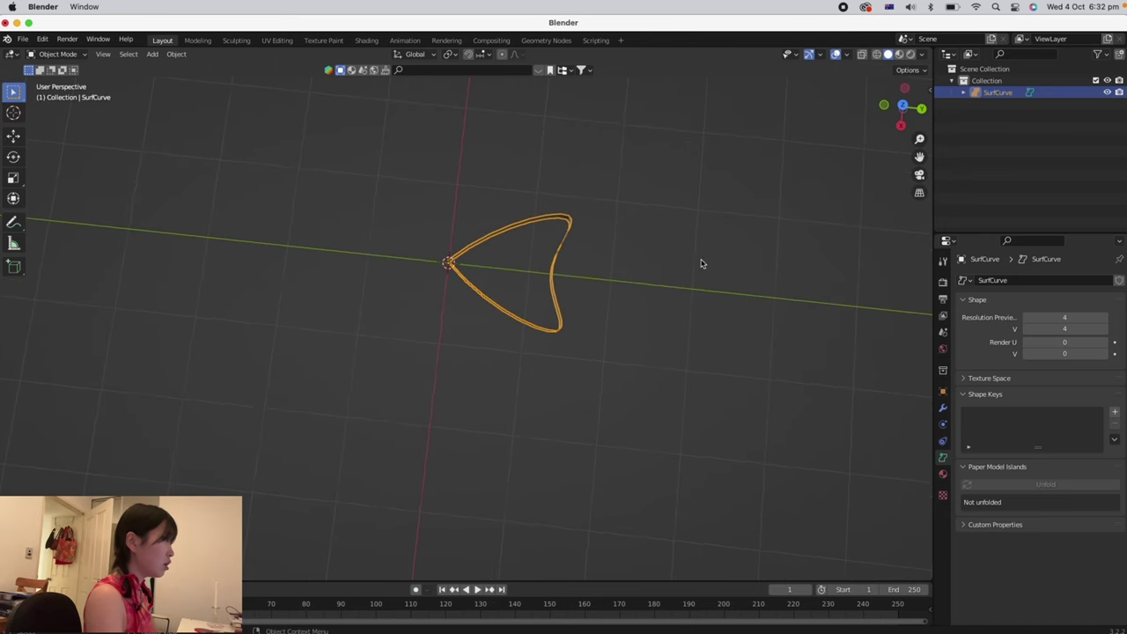
key(shift+d)
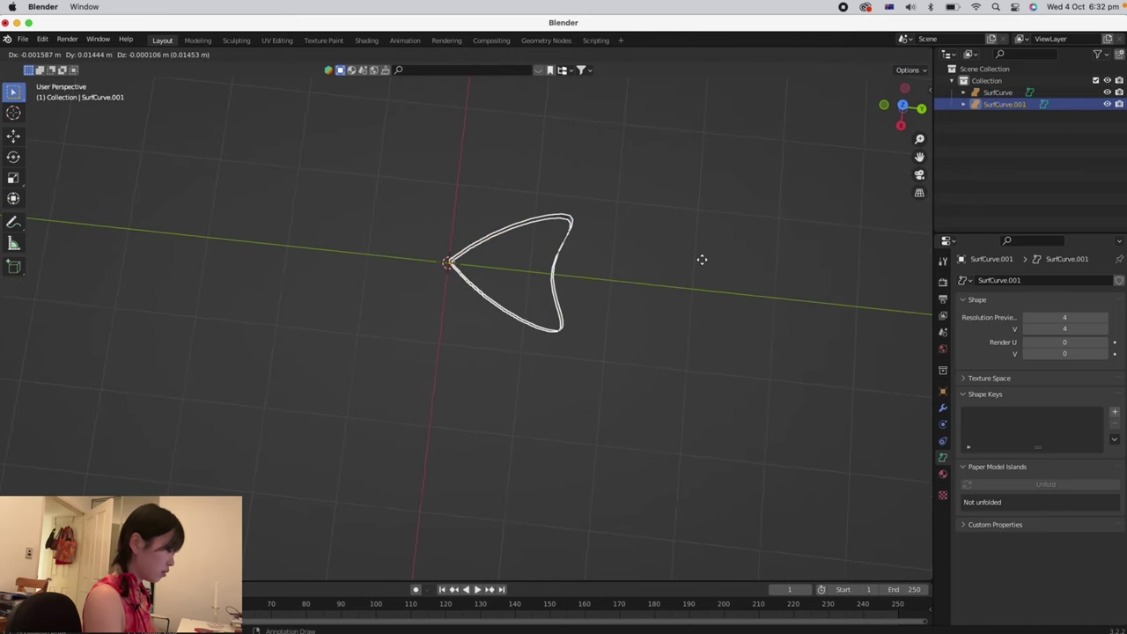
key(x)
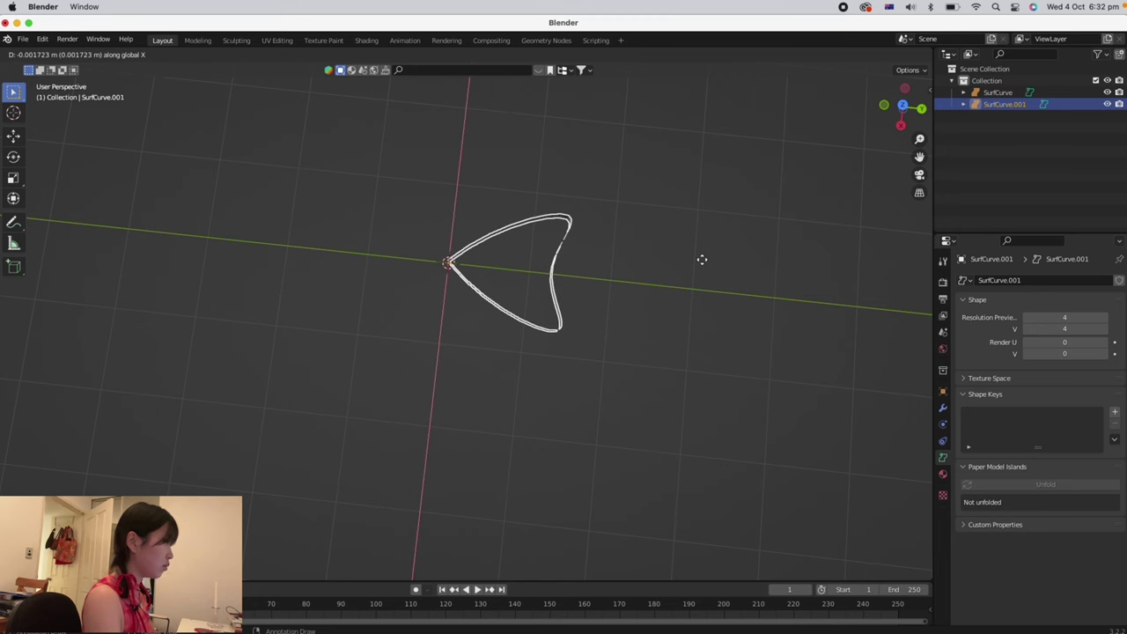
click(686, 402)
scroll(686, 402, down, 5)
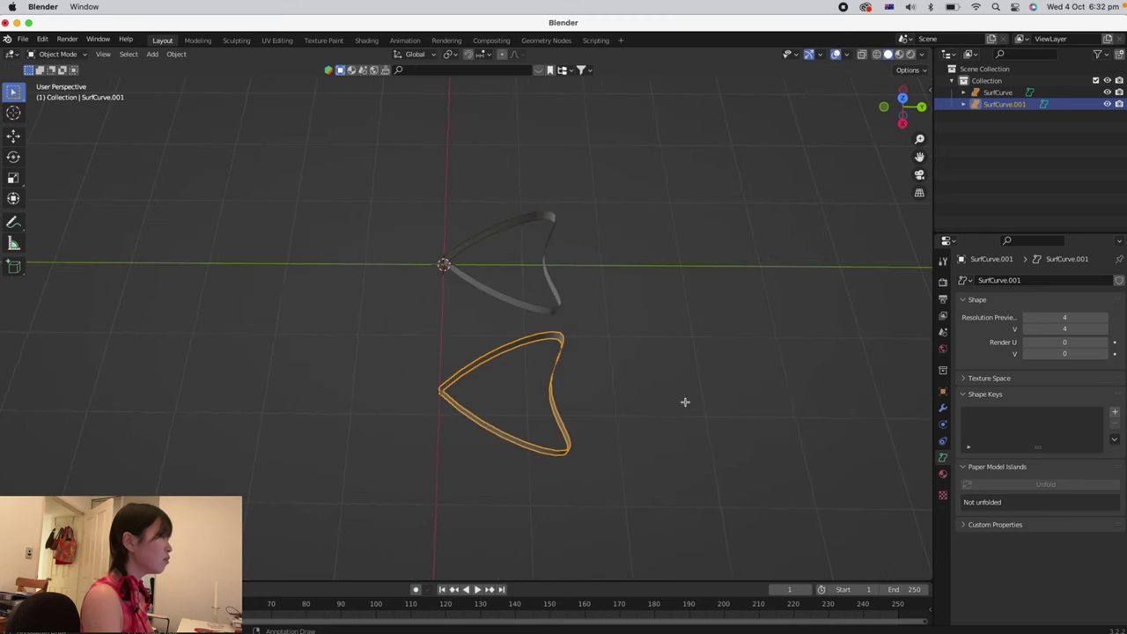
- In Edit Mode, delete the vertices at the pointed corner of the duplicated strip to open its outline
key(Tab)
scroll(742, 388, up, 3)
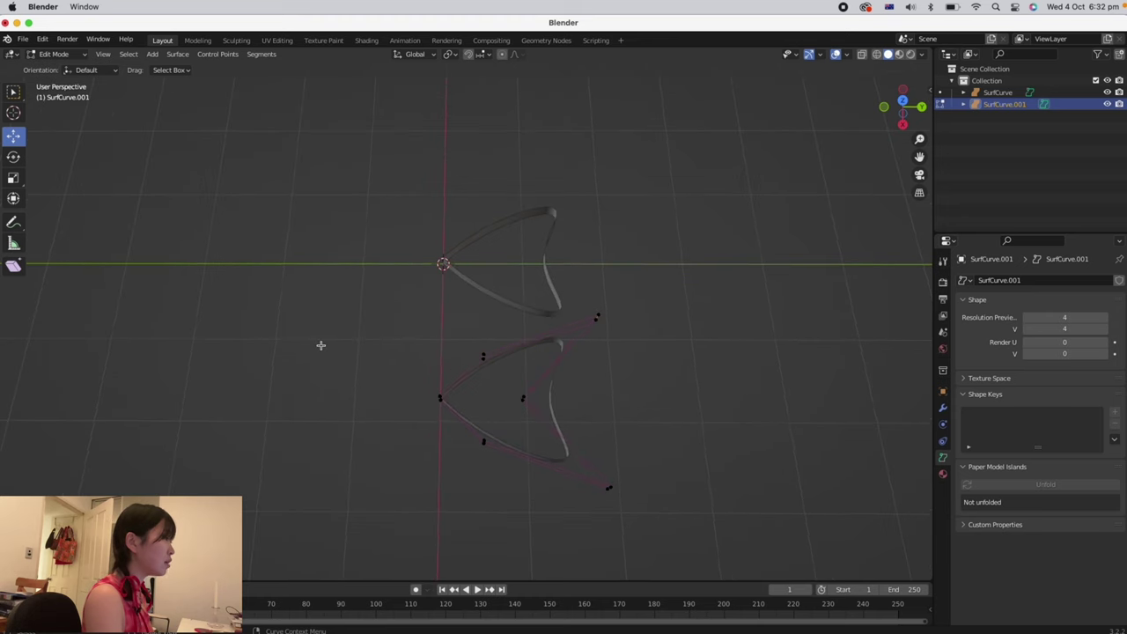
drag(392, 354, 455, 454)
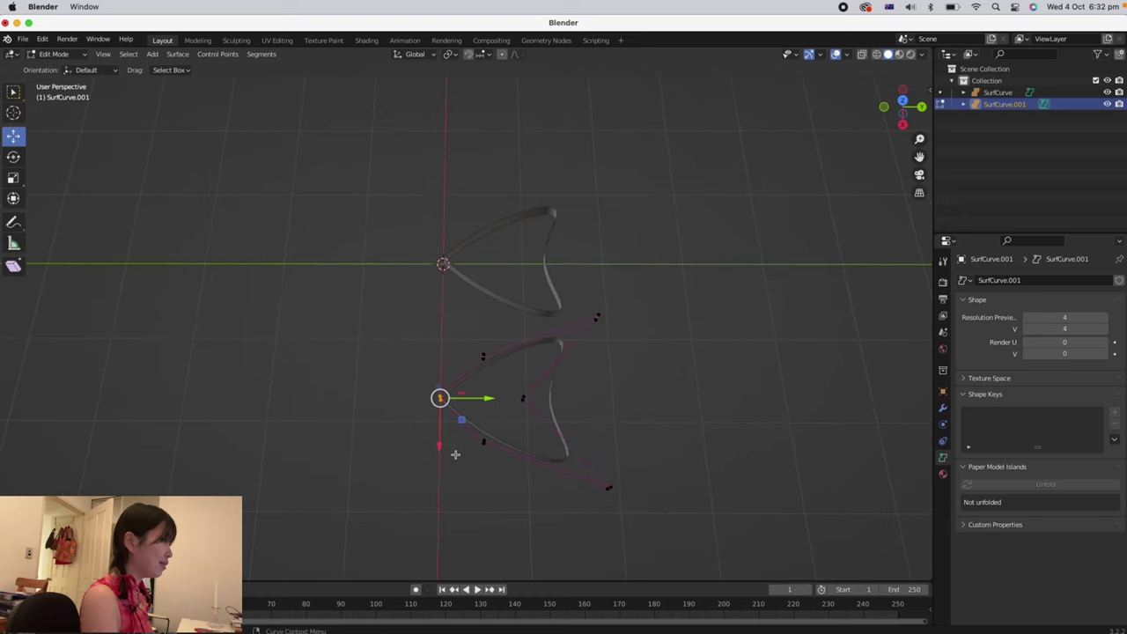
key(x)
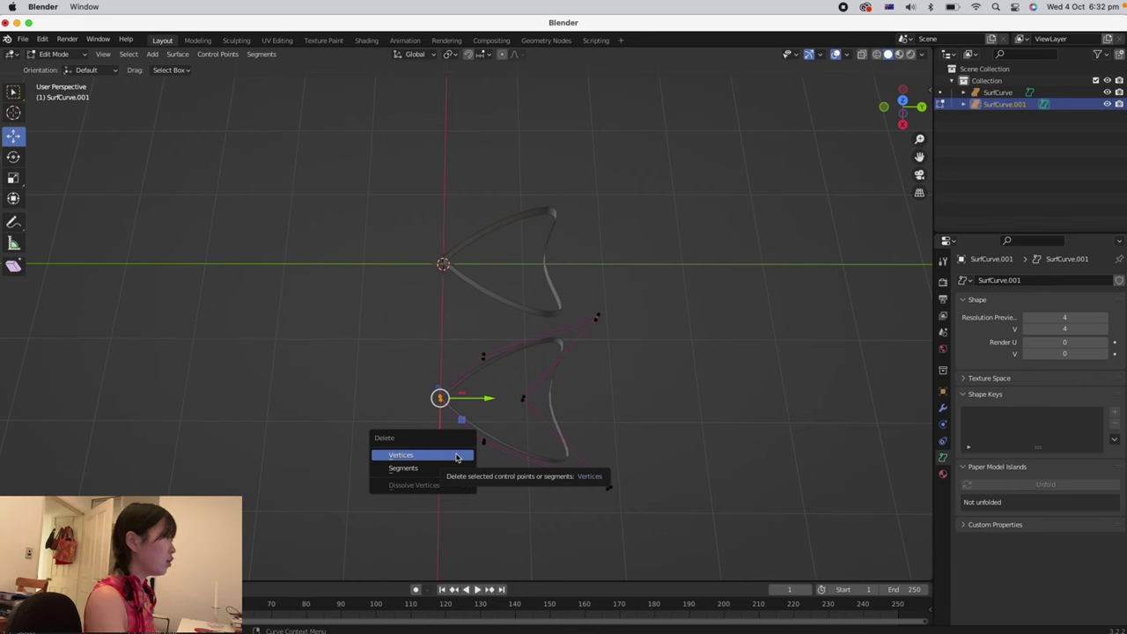
click(457, 457)
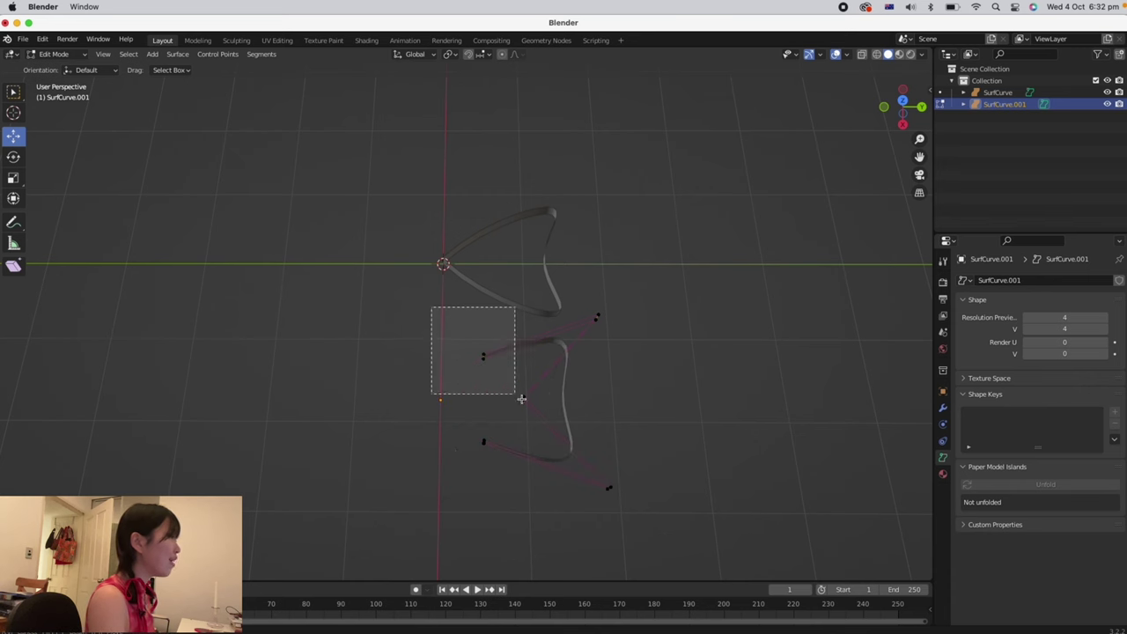
drag(521, 399, 607, 481)
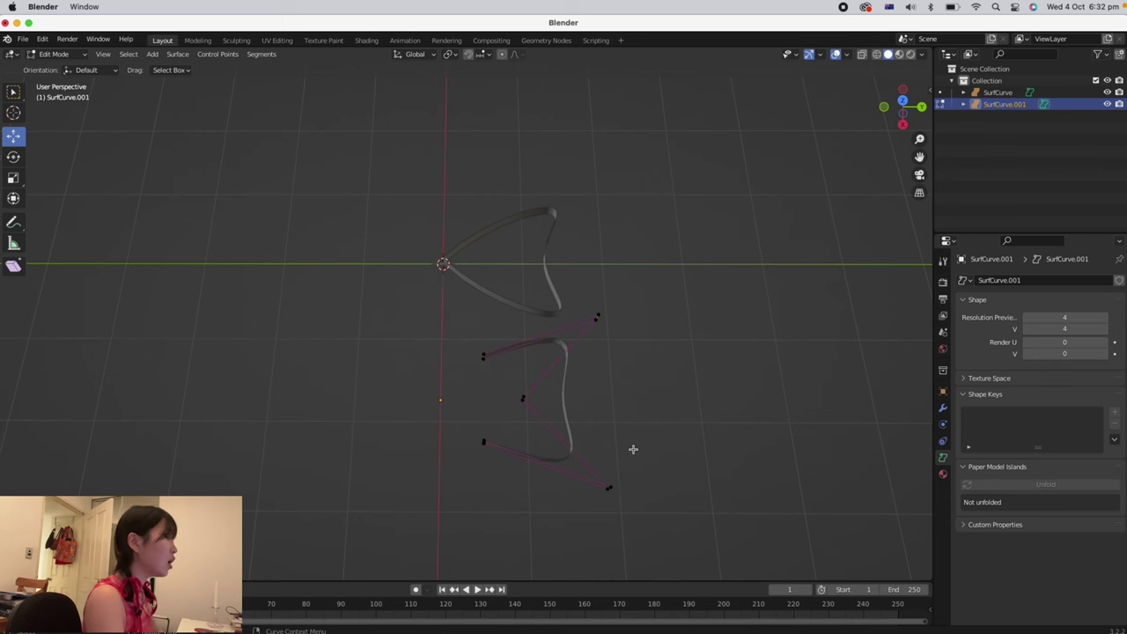
- Move the copy's open-end control points nearest the original strip onto the origin along the X and Y axes
drag(446, 336, 509, 382)
middle_drag(520, 368, 496, 404)
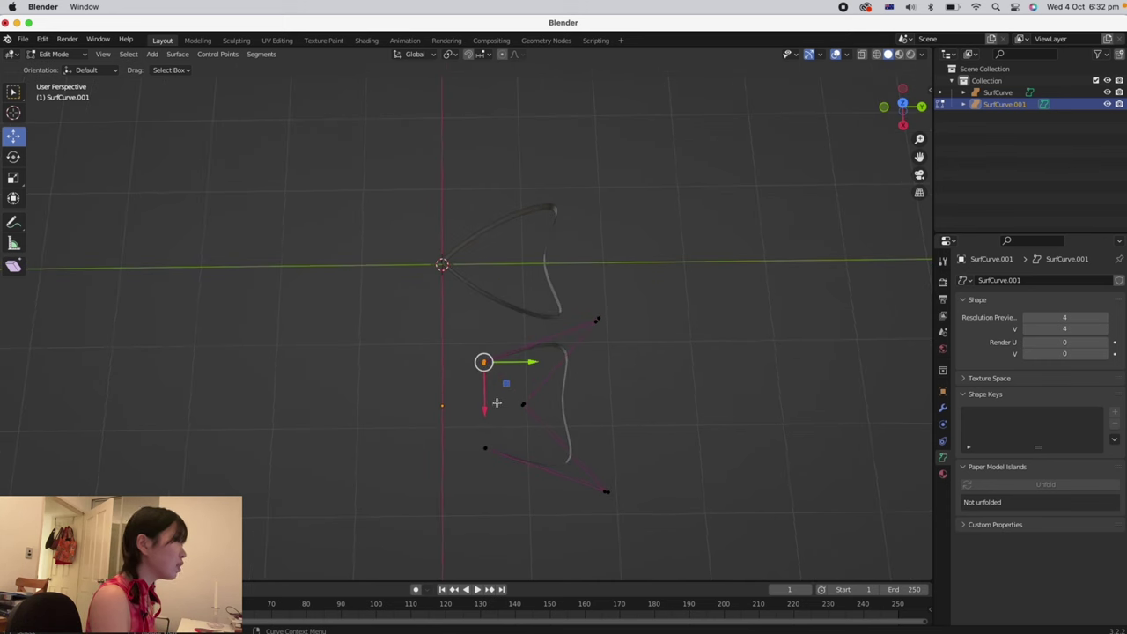
drag(486, 409, 477, 355)
click(484, 264)
key(g)
key(y)
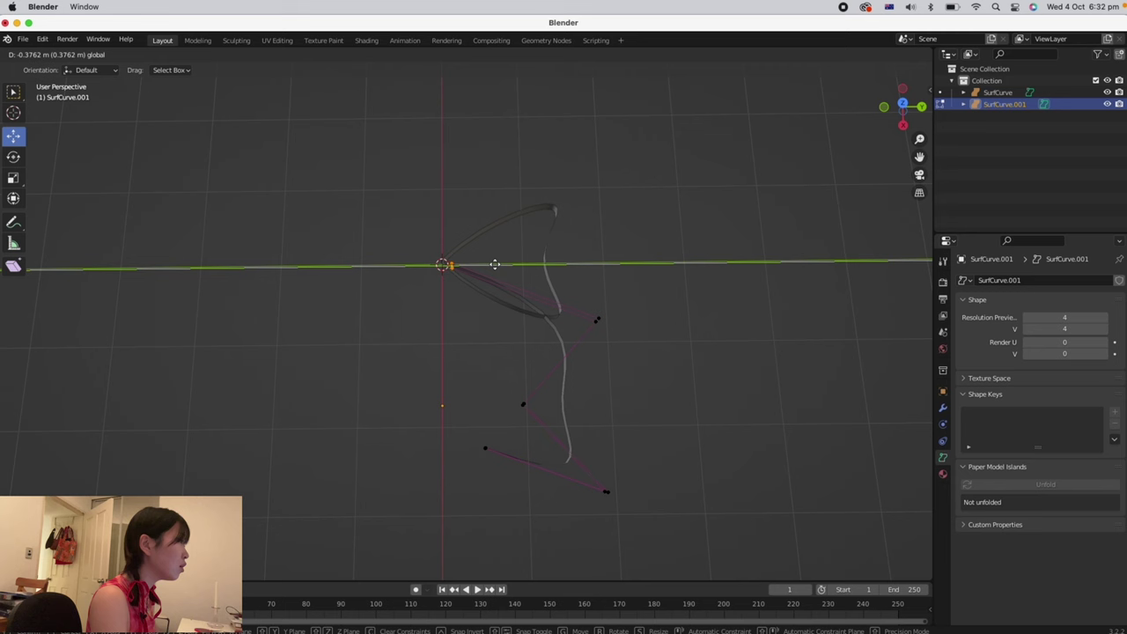
click(495, 266)
- Move the adjacent outer-corner control points along the Y axis toward the X axis, about level with the middle control points
click(597, 320)
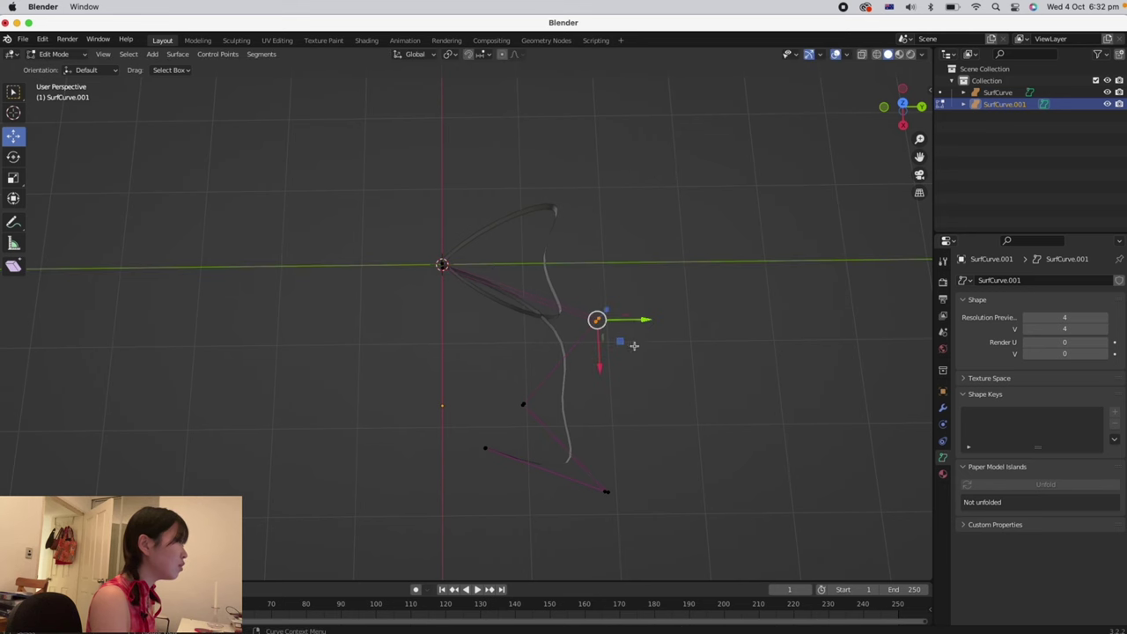
key(g)
key(y)
click(551, 344)
- Move the control points at the strip's other open end along X and Y, past the far outer corner
drag(535, 472, 465, 434)
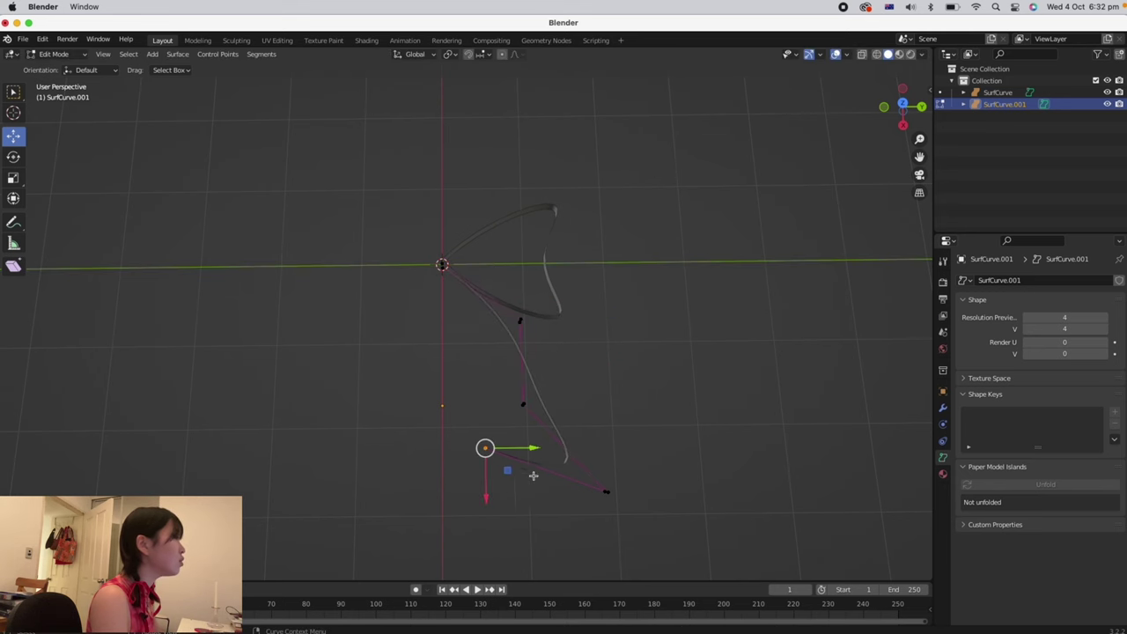
drag(919, 157, 891, 104)
key(g)
key(x)
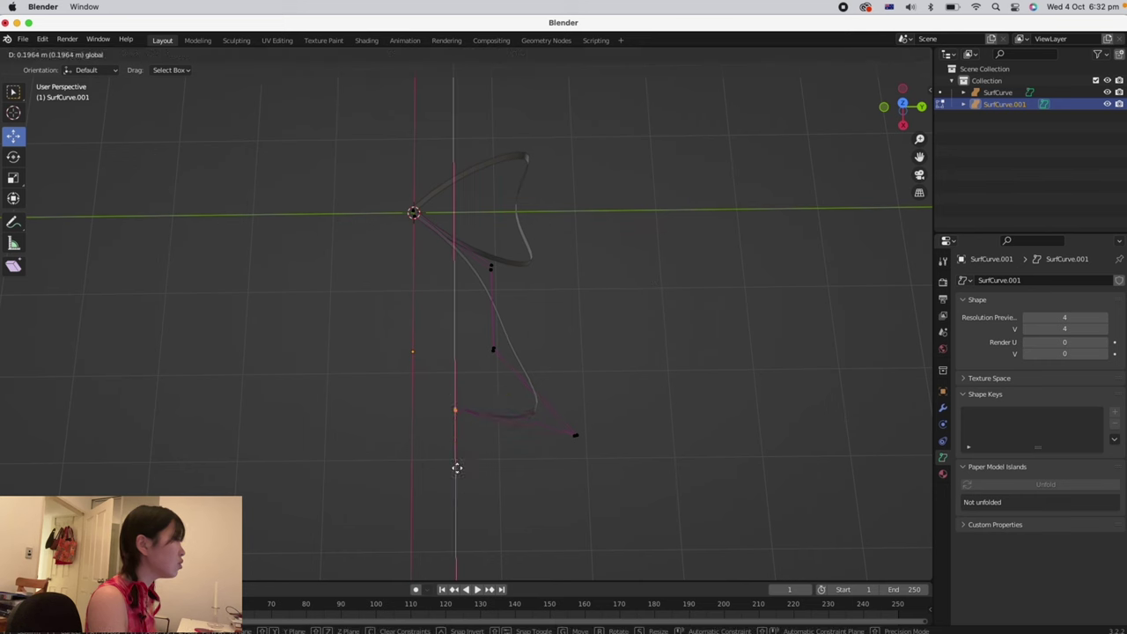
click(491, 496)
key(g)
key(y)
click(631, 491)
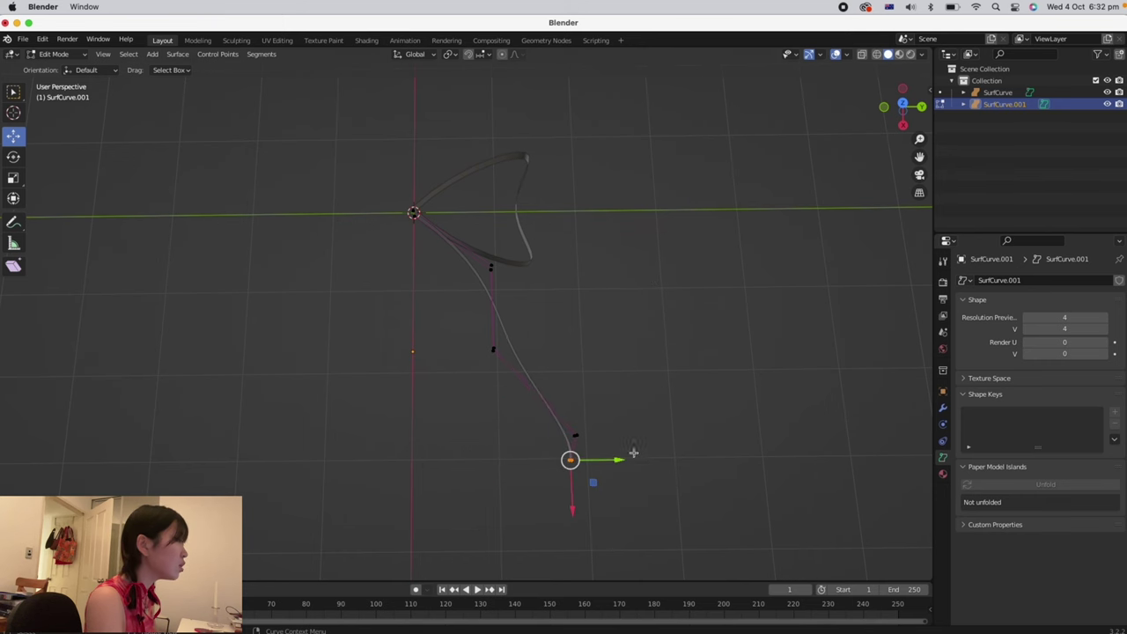
- Shape the strip into a wavy tail by shifting its second and middle control points toward the X axis and extending its free end along X
drag(624, 460, 578, 470)
click(490, 284)
drag(454, 301, 493, 349)
click(514, 294)
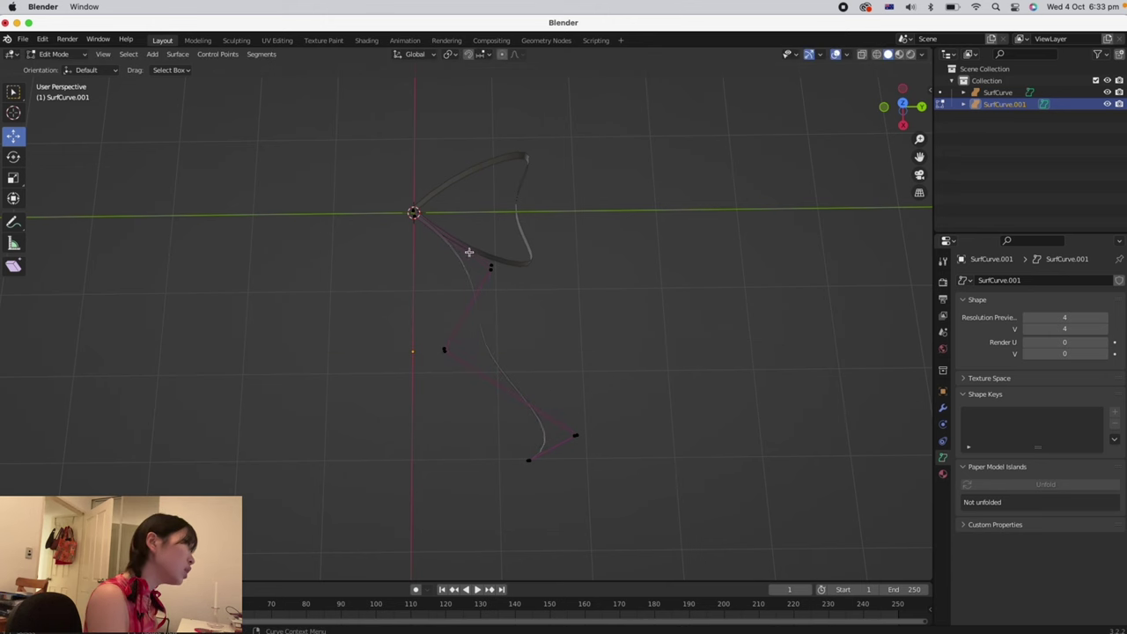
drag(469, 252, 527, 270)
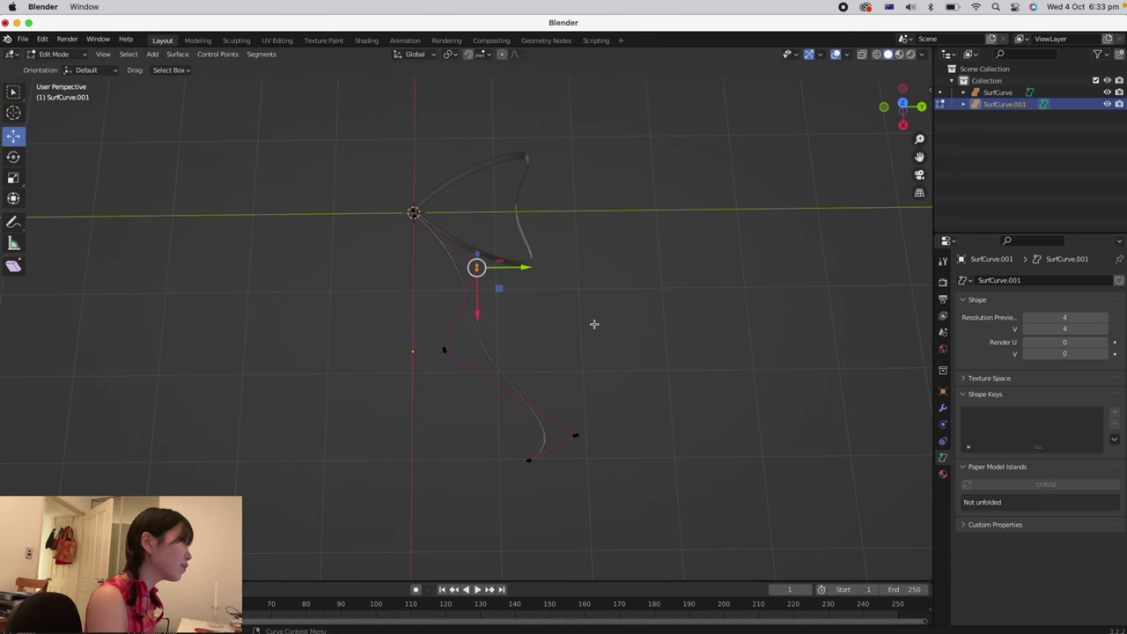
click(594, 323)
drag(509, 429, 617, 502)
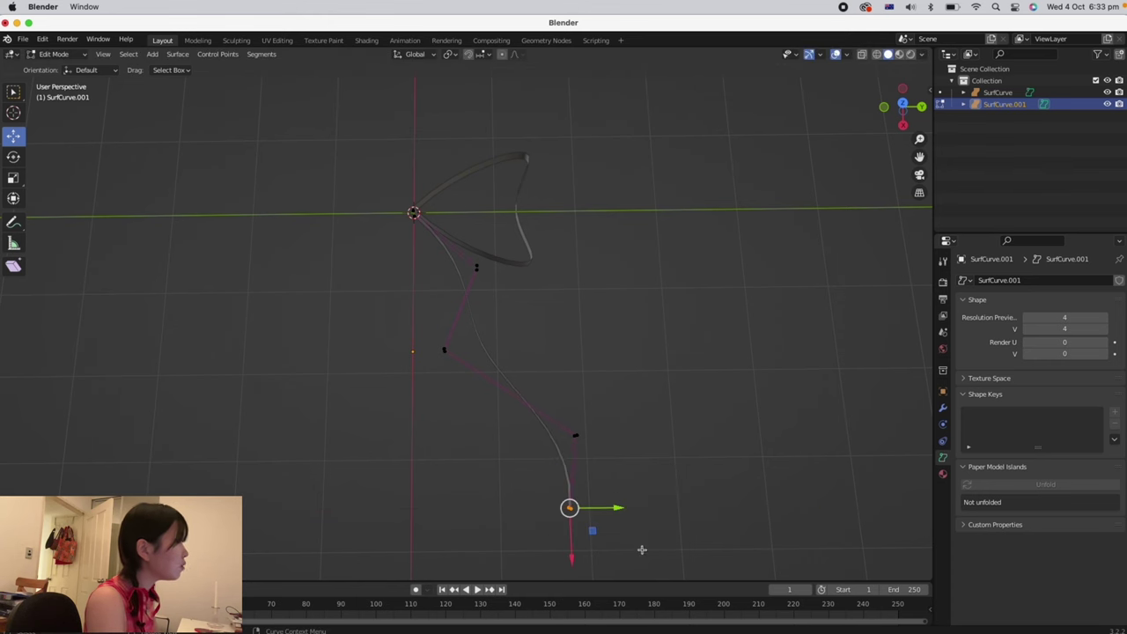
click(616, 421)
- Align the tail's starting control points with the origin by moving them slightly along the X axis
scroll(606, 382, down, 5)
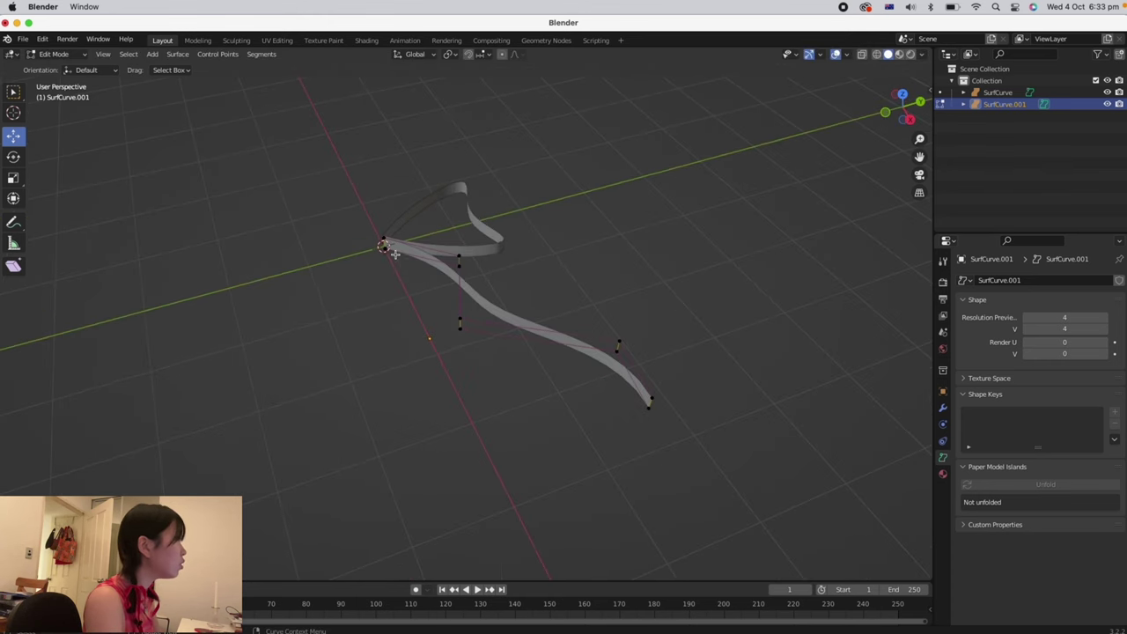
scroll(395, 254, up, 6)
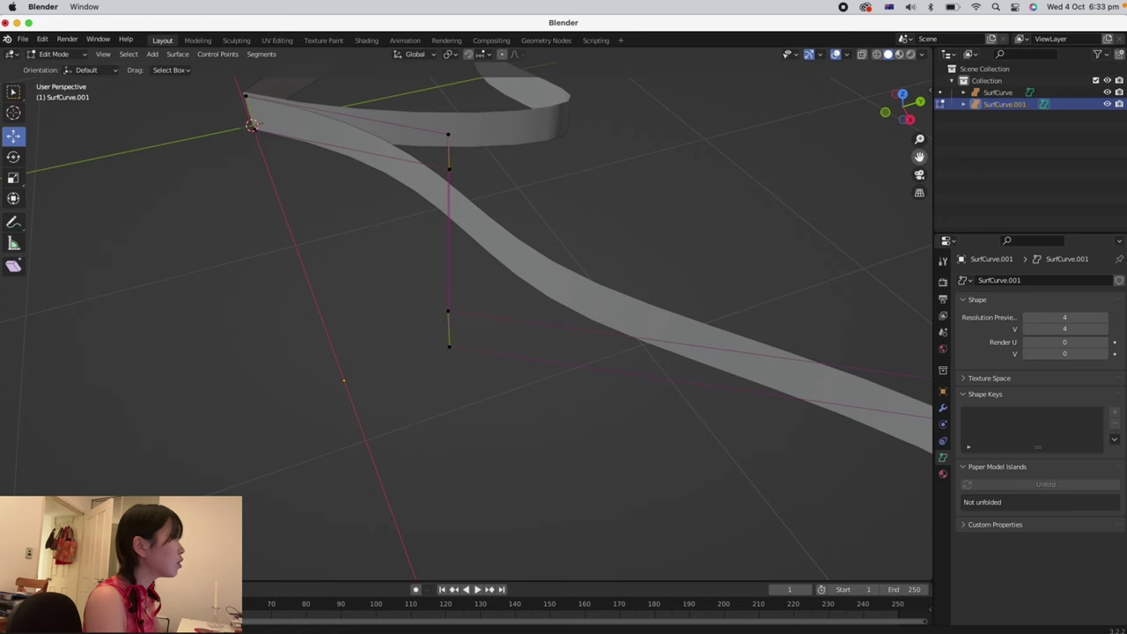
drag(919, 157, 1085, 270)
scroll(400, 257, up, 3)
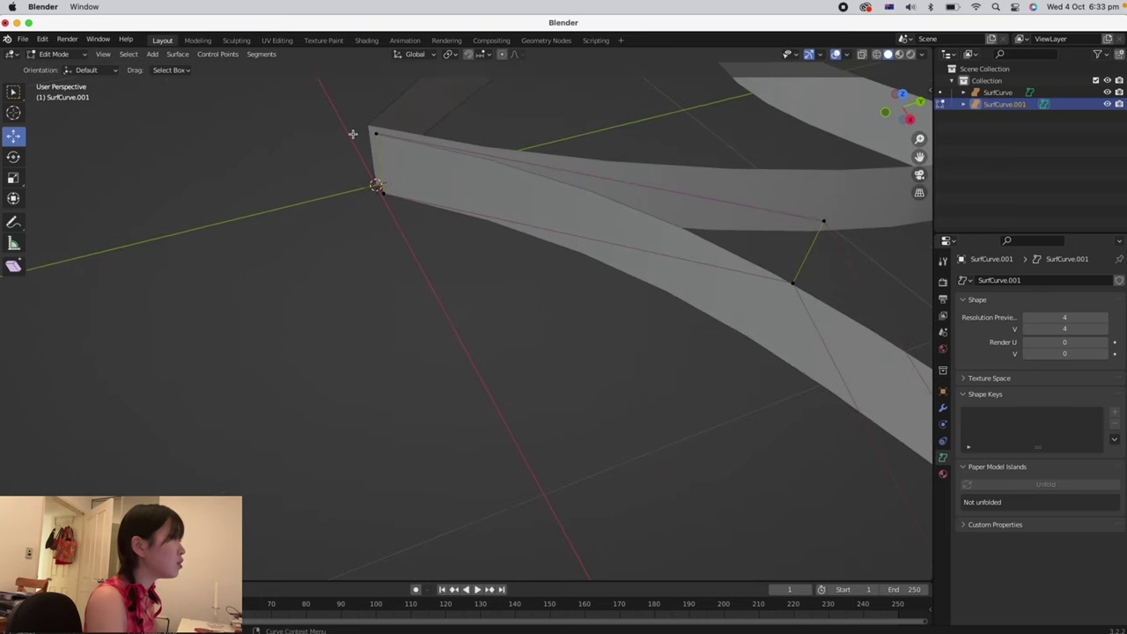
click(352, 134)
scroll(453, 302, right, 5)
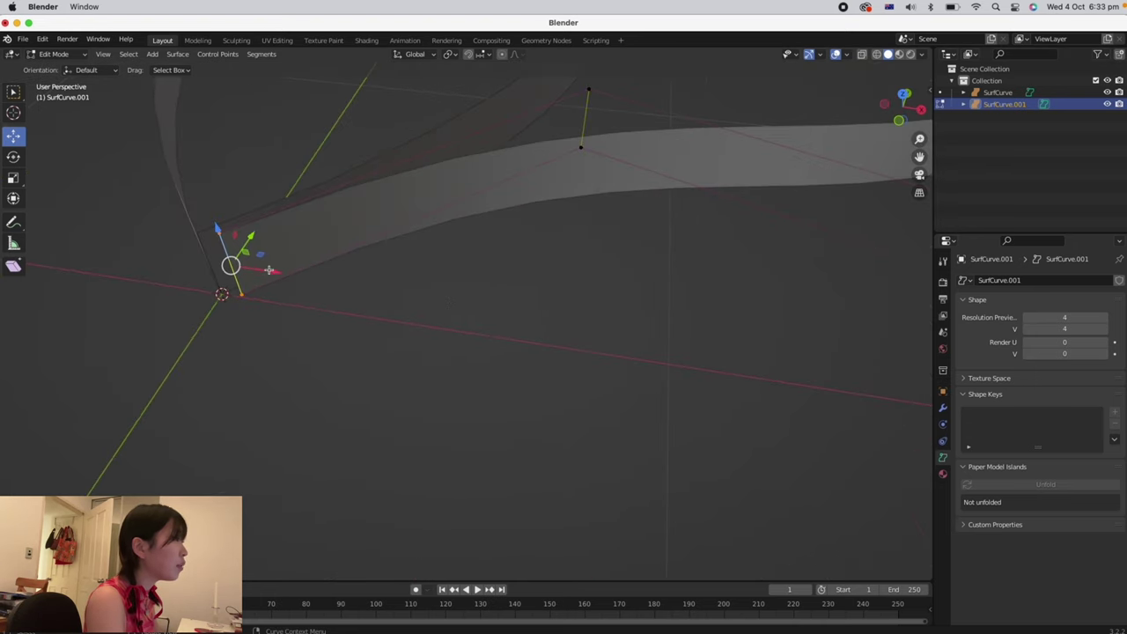
drag(269, 271, 246, 276)
scroll(257, 257, up, 1)
click(532, 291)
scroll(532, 291, down, 8)
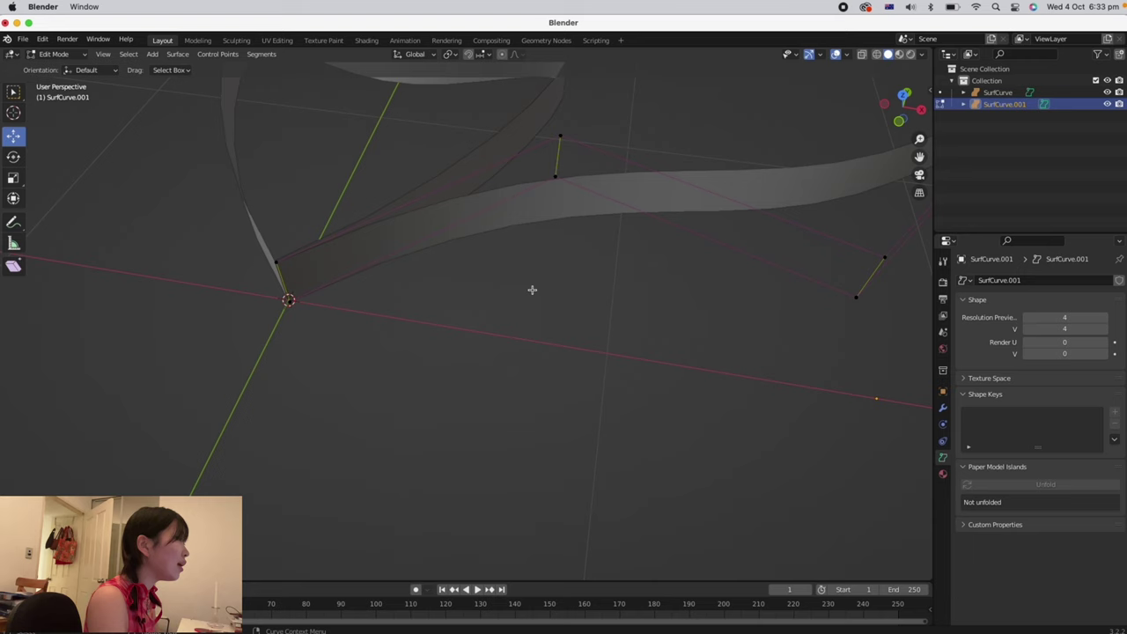
- Return to Object Mode and join the tail strip with the petal-shaped strip into one object
scroll(532, 290, right, 8)
scroll(532, 290, right, 2)
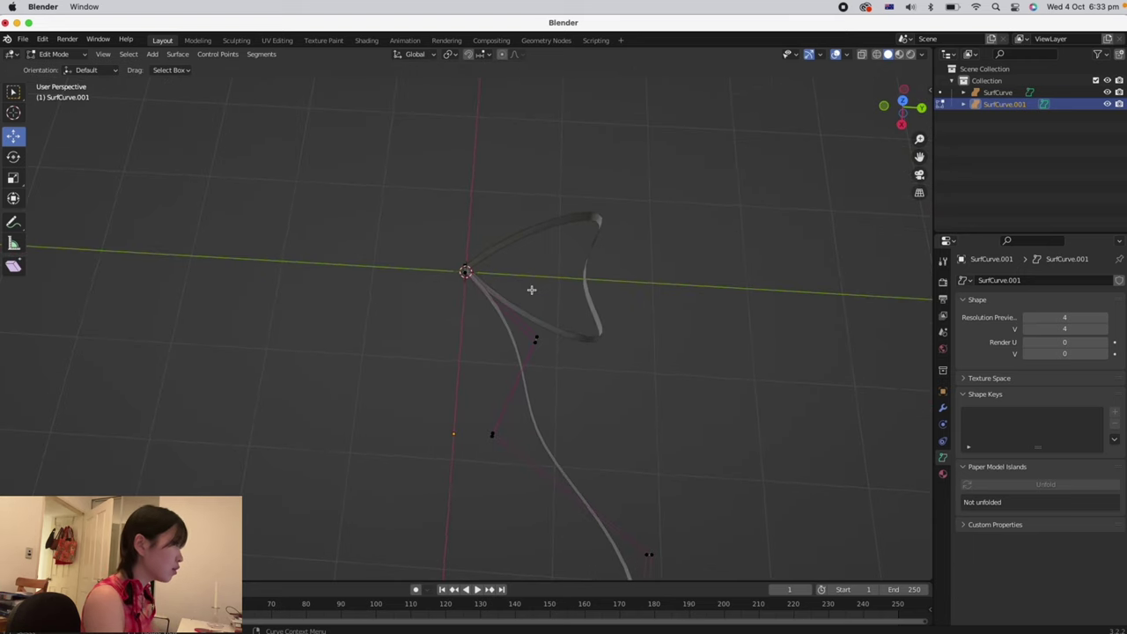
scroll(568, 326, down, 3)
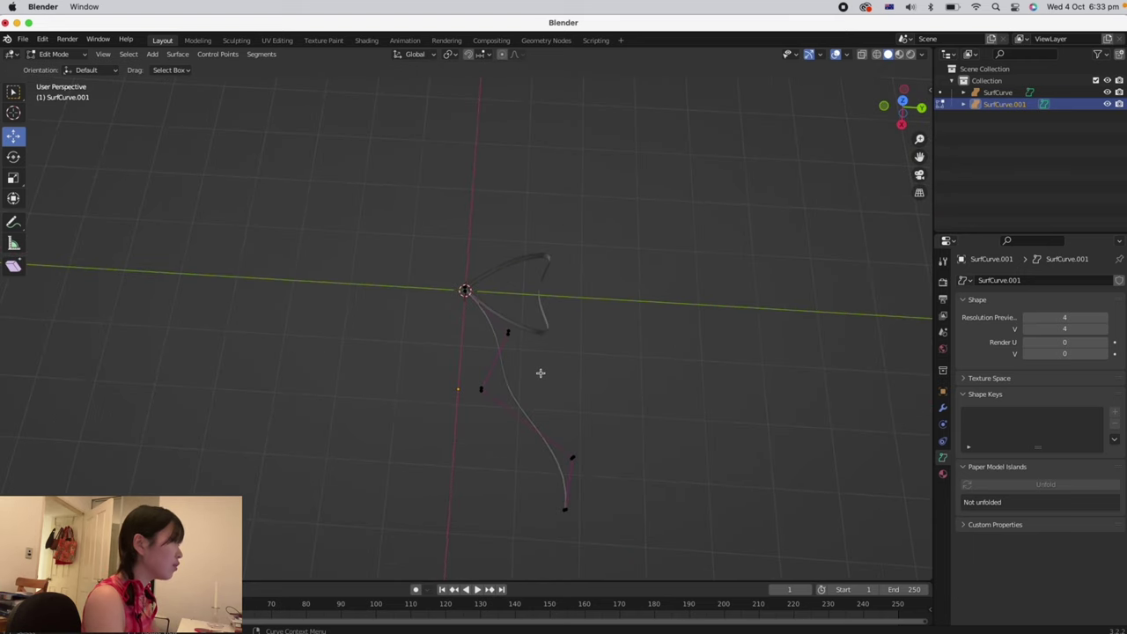
key(Tab)
click(558, 409)
scroll(558, 409, down, 5)
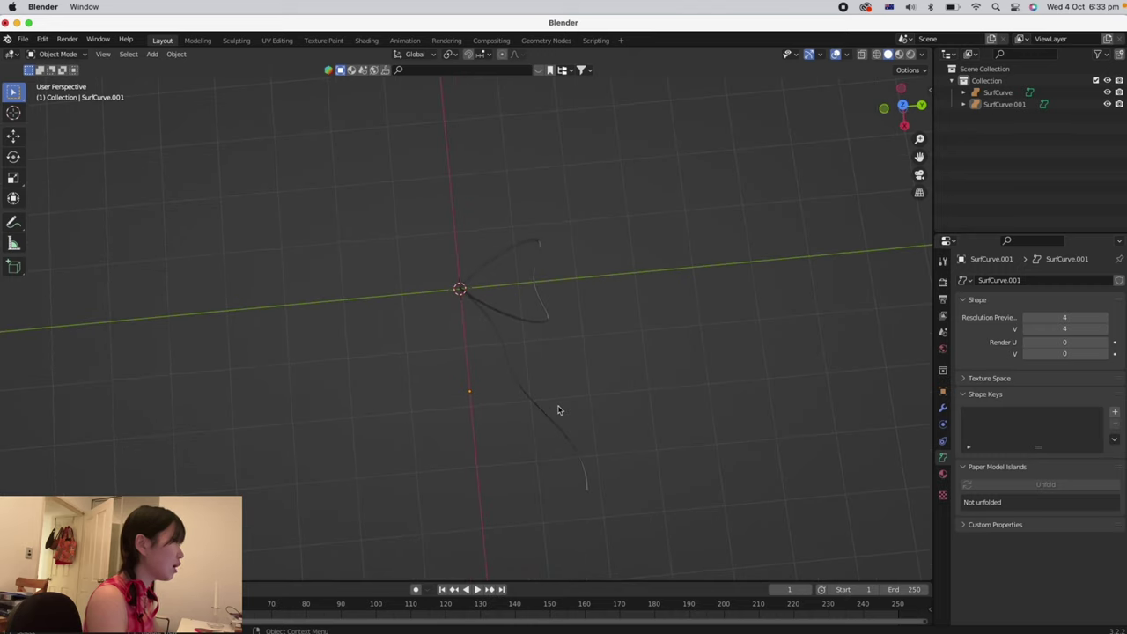
scroll(520, 407, up, 2)
click(537, 407)
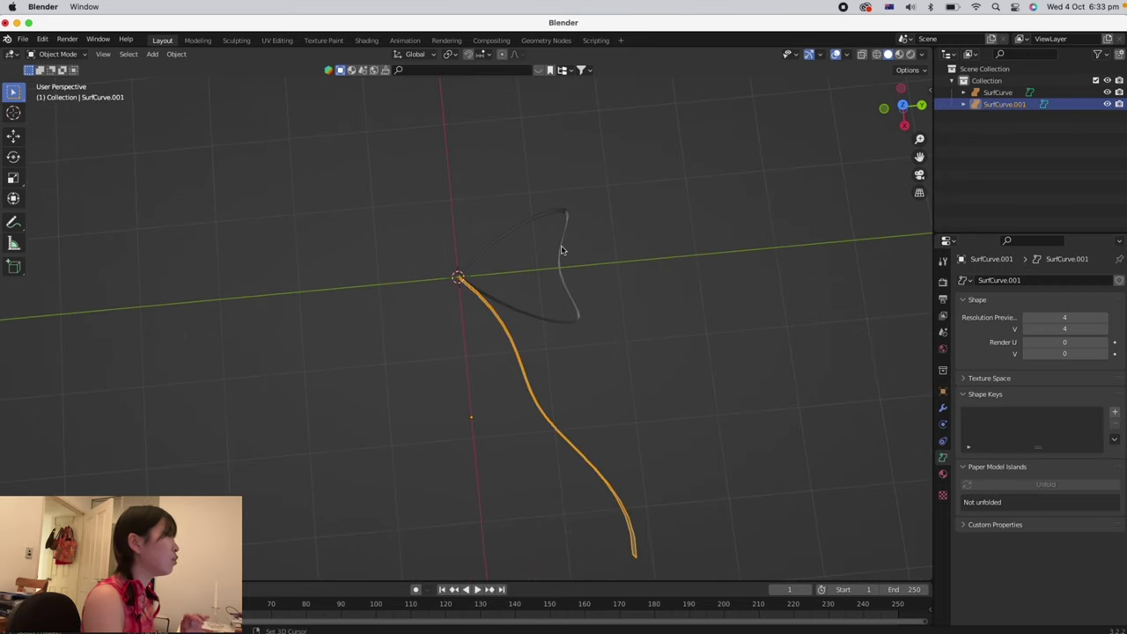
shift+click(568, 221)
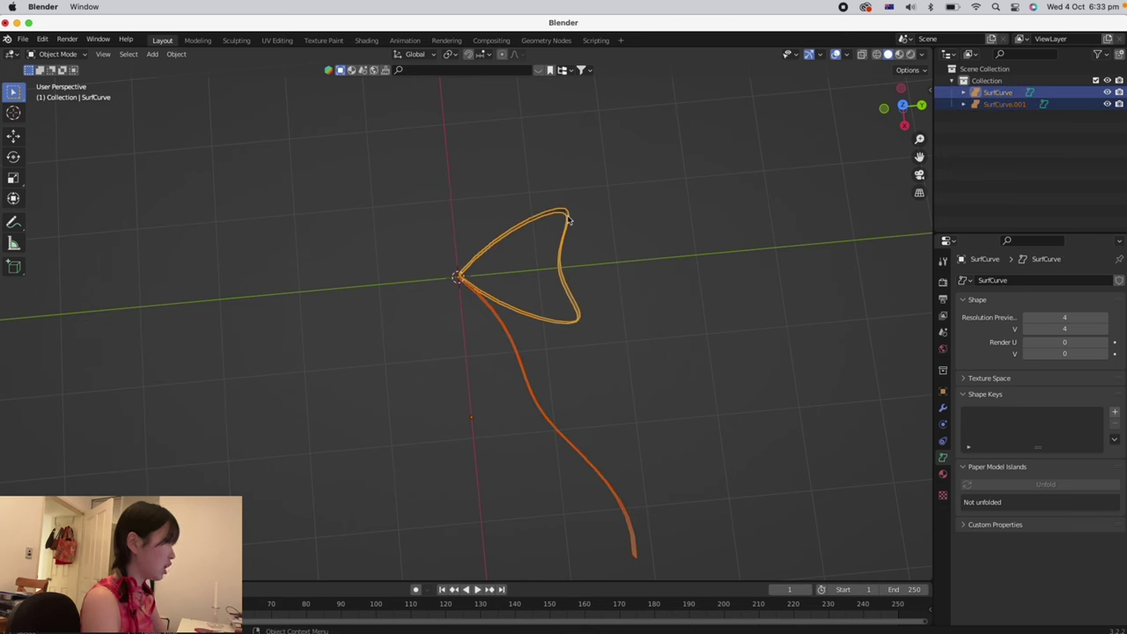
key(ctrl+j)
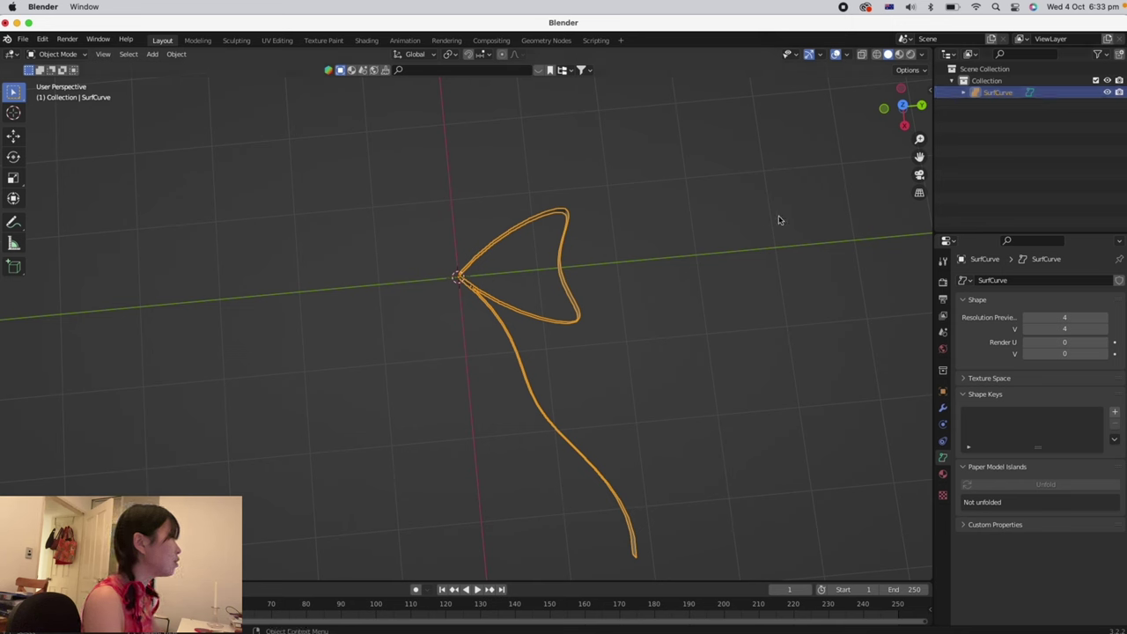
- Add a Mirror modifier to the joined object and mirror it on the Y axis only
click(943, 409)
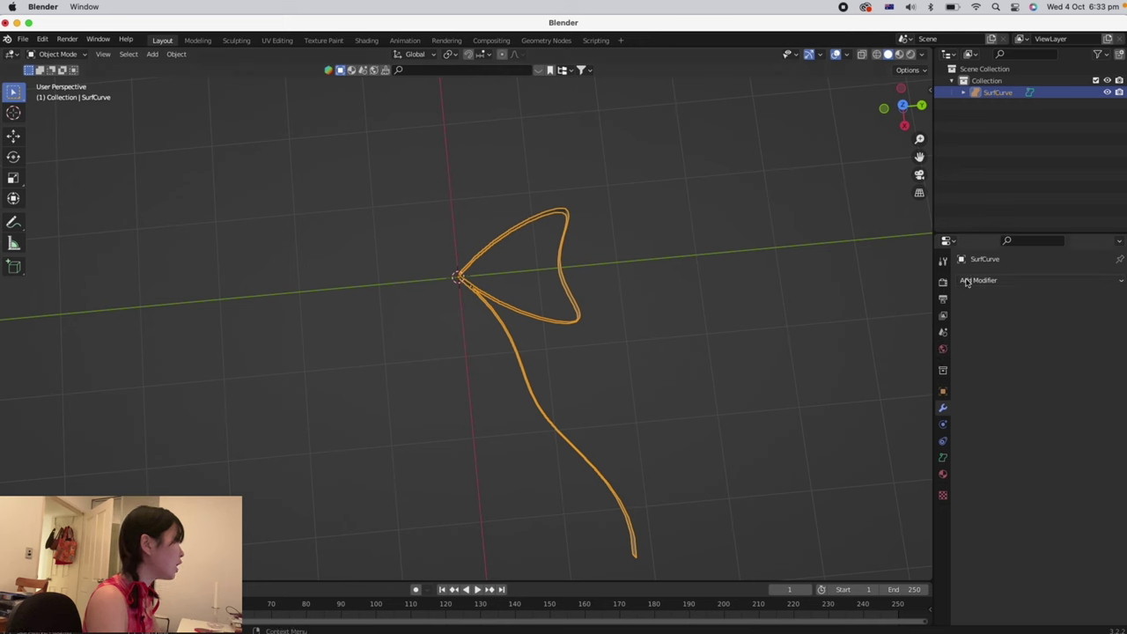
click(993, 281)
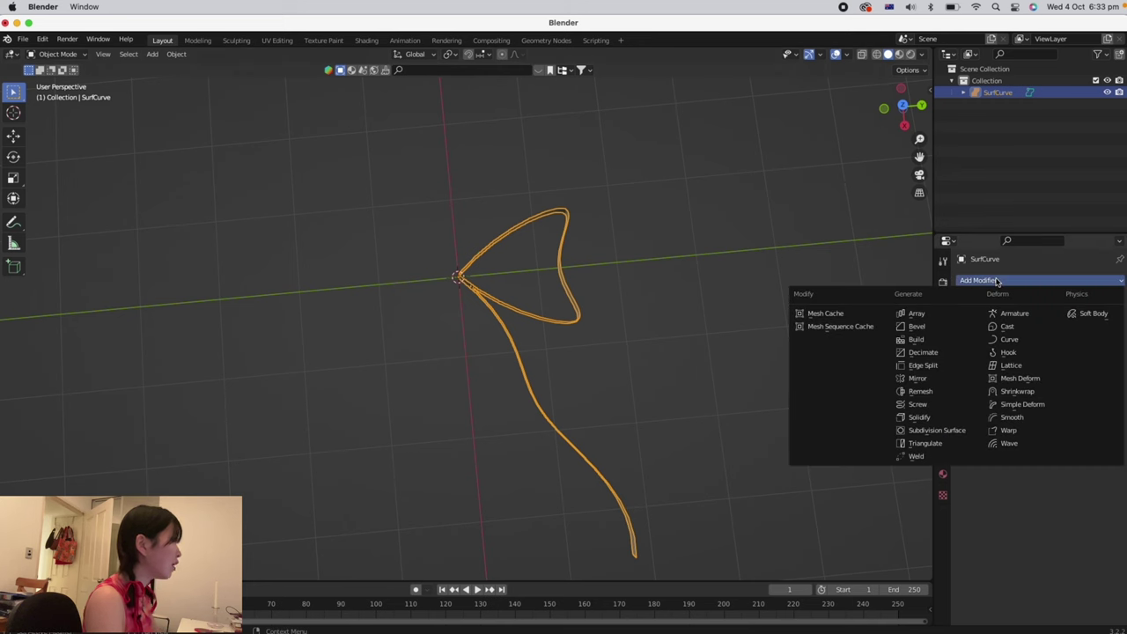
click(922, 377)
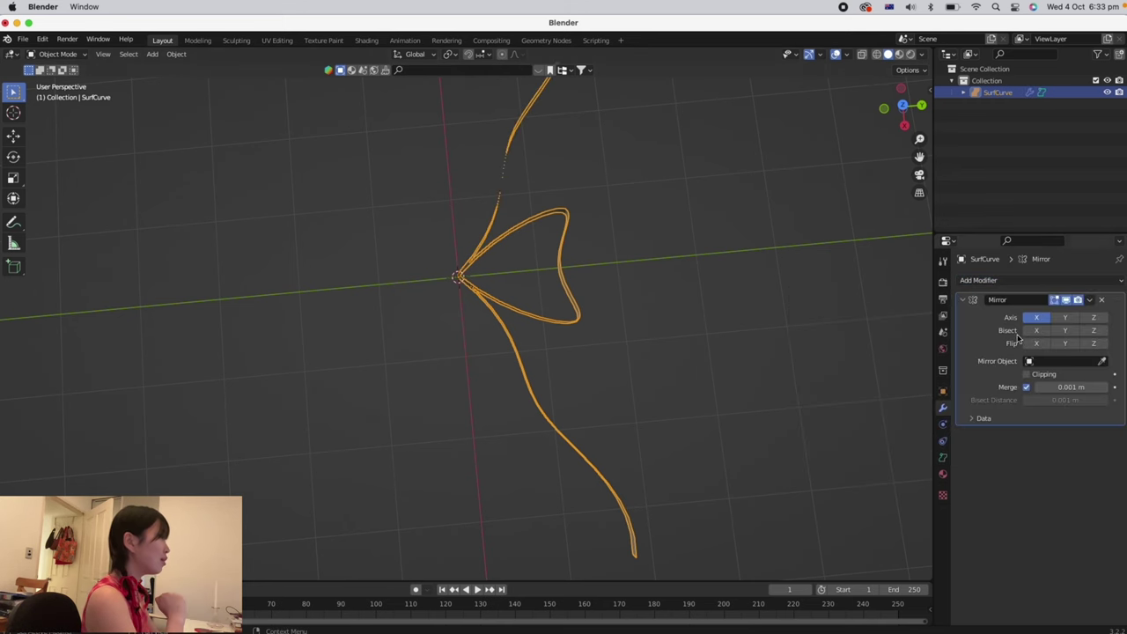
click(1069, 318)
click(1031, 319)
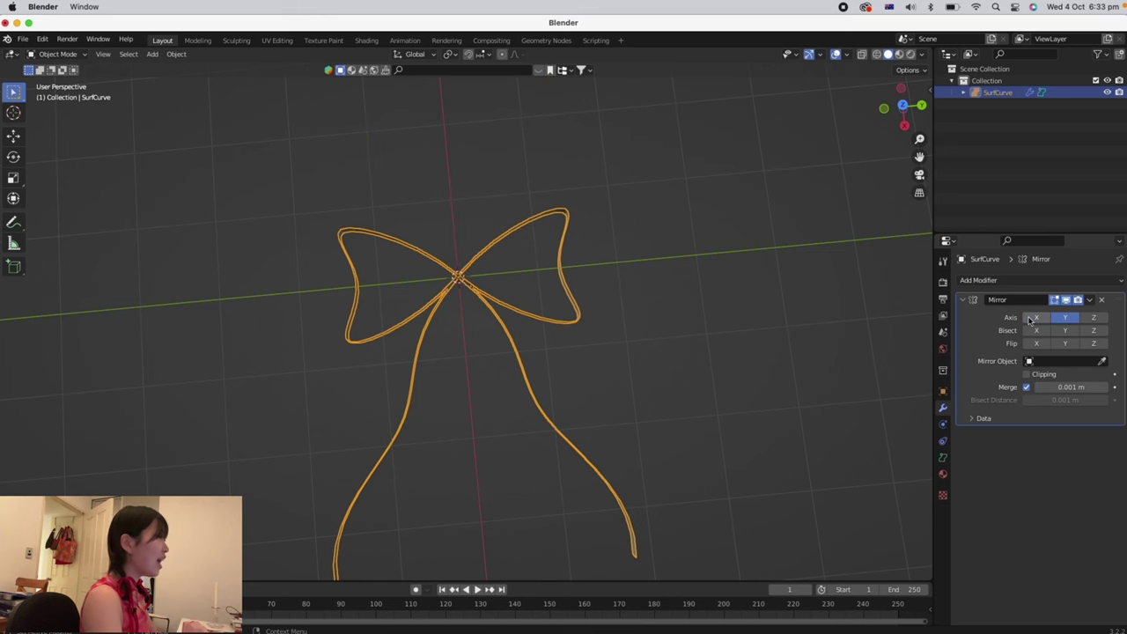
scroll(803, 326, down, 5)
scroll(803, 326, up, 4)
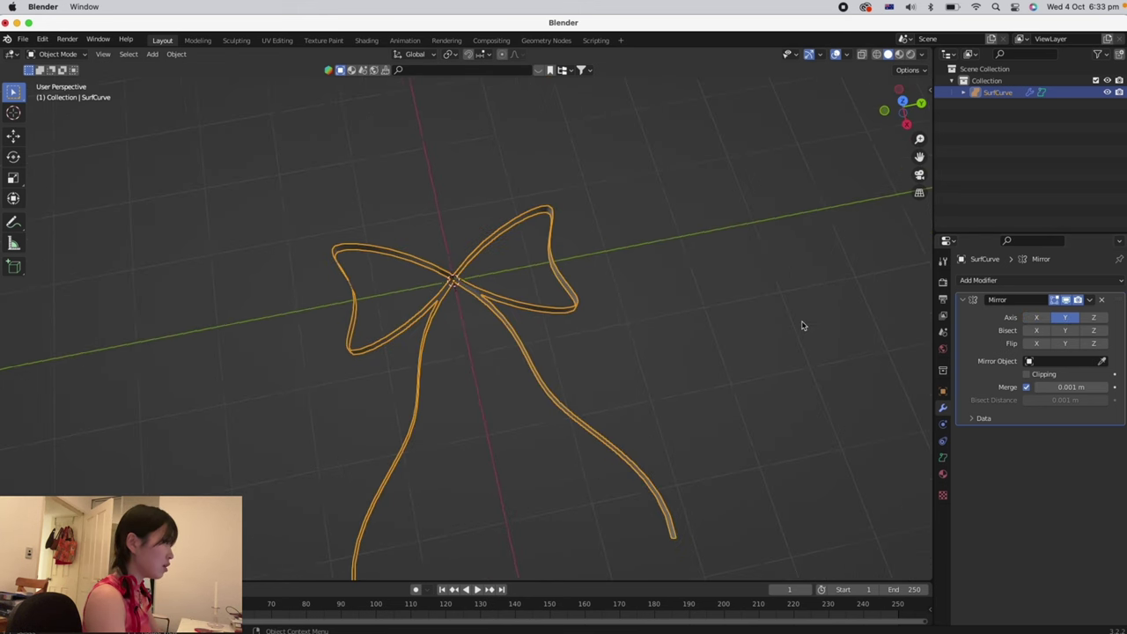
- Stand the bow upright by rotating it 90 degrees around the global Y axis
scroll(801, 326, right, 10)
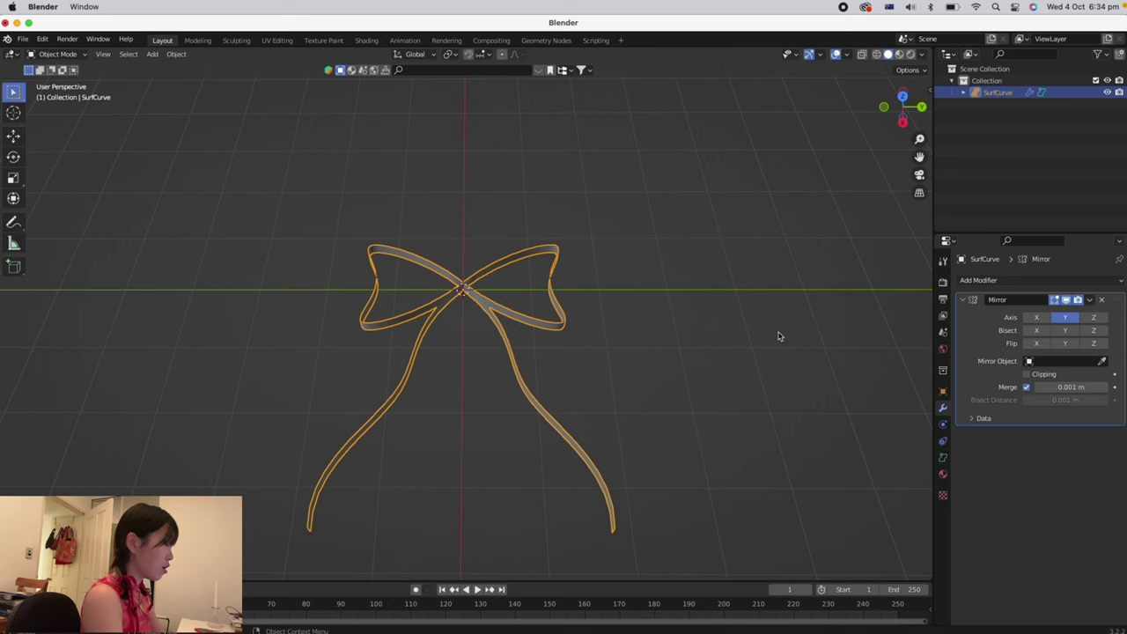
text(ry)
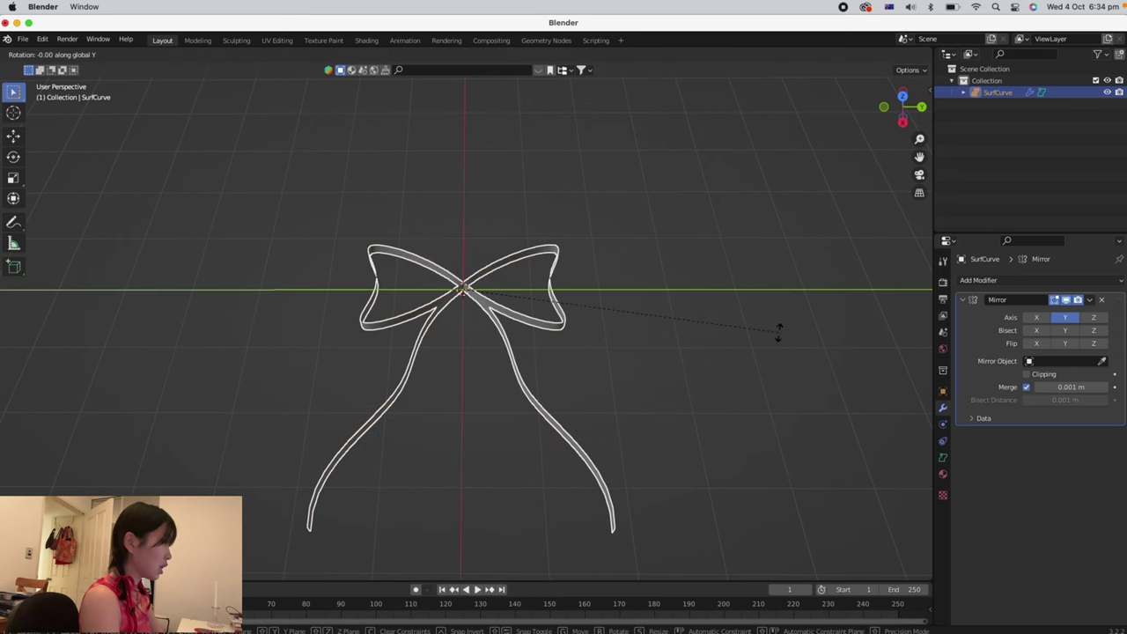
text(90)
key(Return)
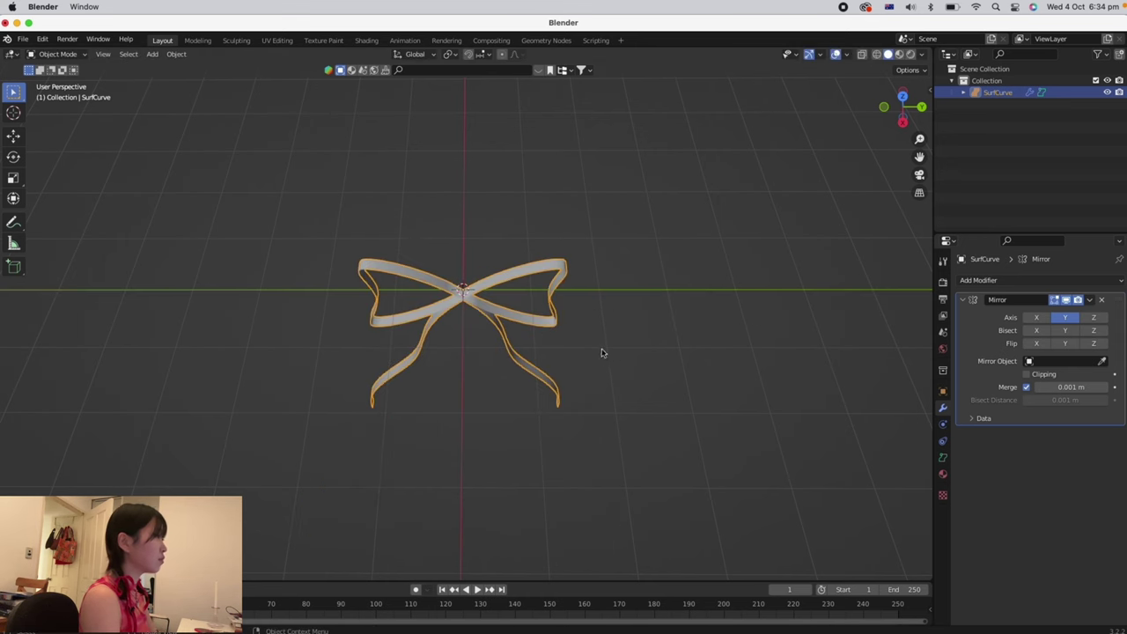
scroll(549, 378, down, 8)
scroll(521, 363, up, 2)
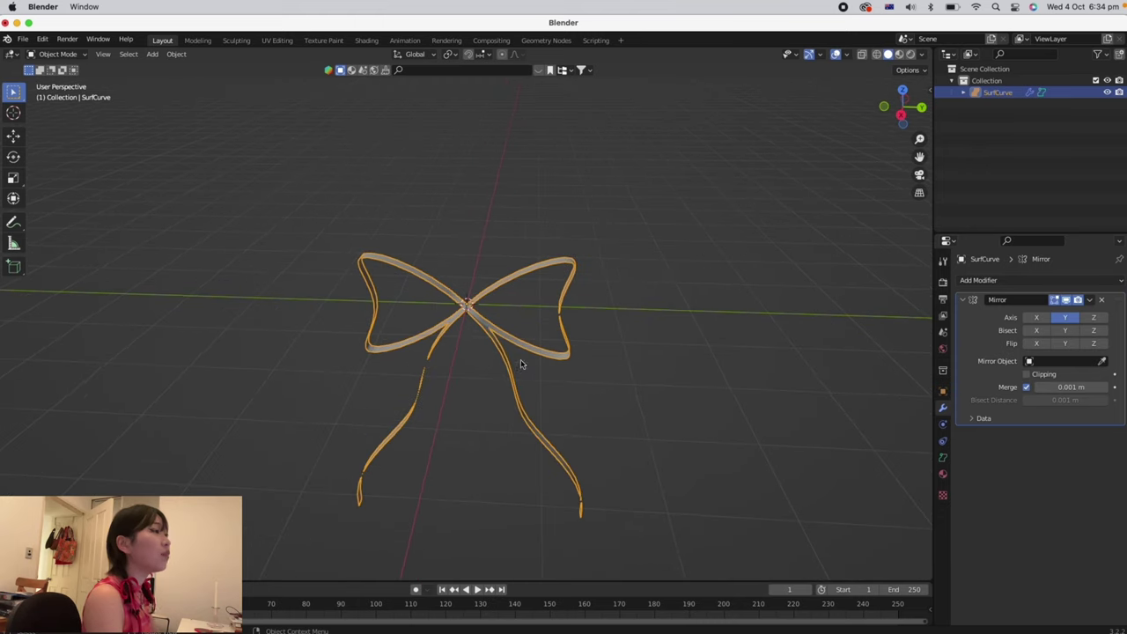
scroll(521, 363, up, 2)
- Raise the bow along the Z axis and scale it down uniformly so its tail ends rest at ground level
click(14, 137)
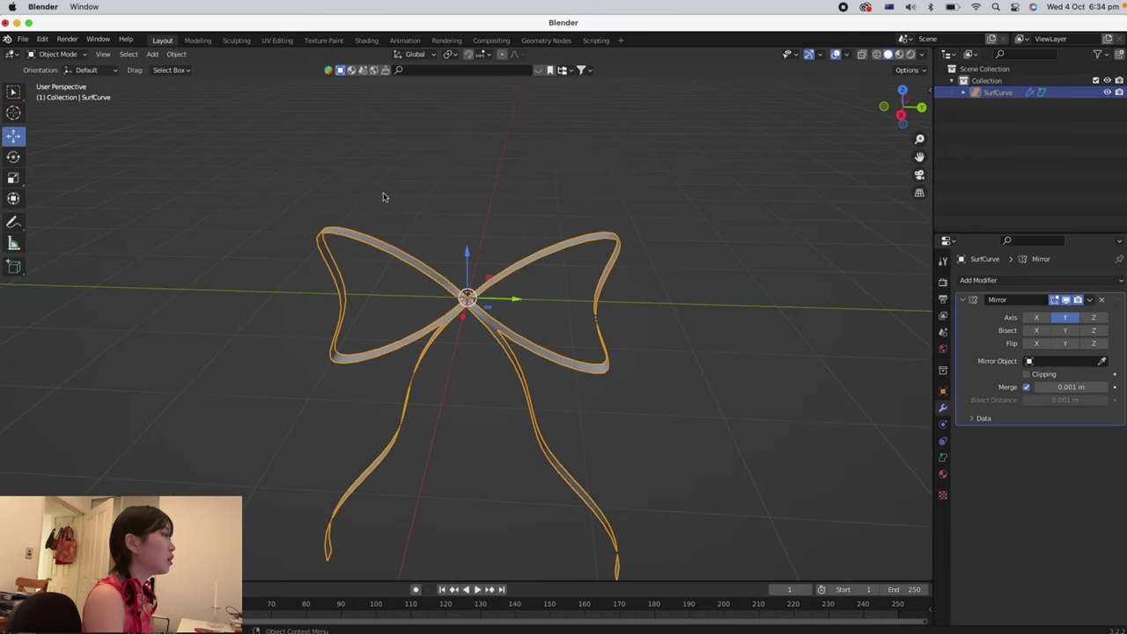
drag(468, 258, 469, 81)
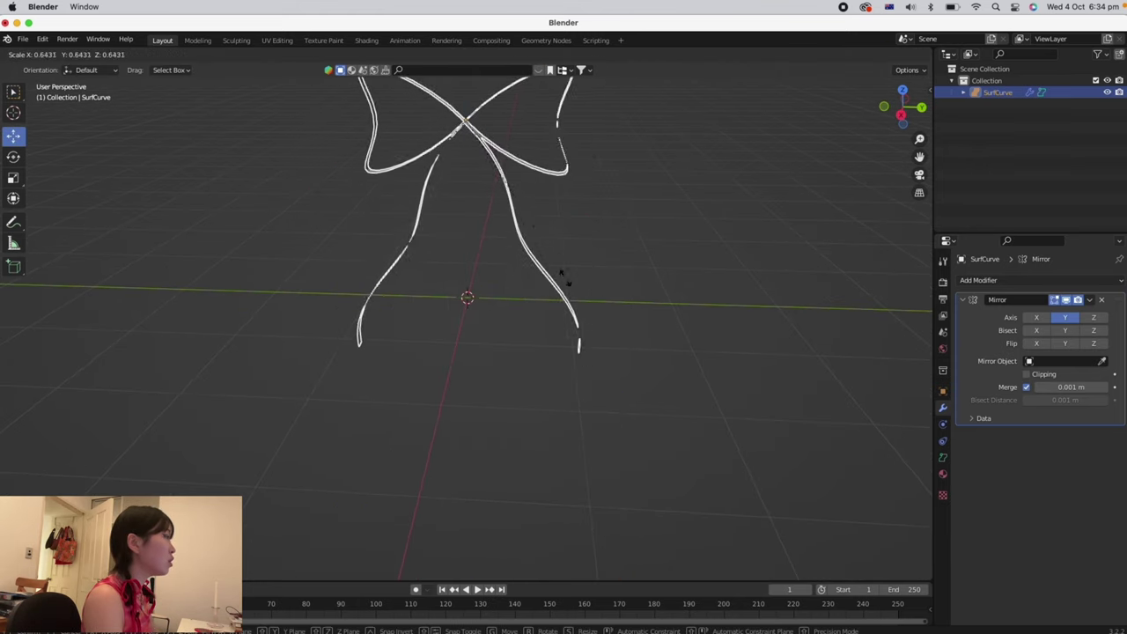
click(899, 114)
drag(919, 157, 919, 213)
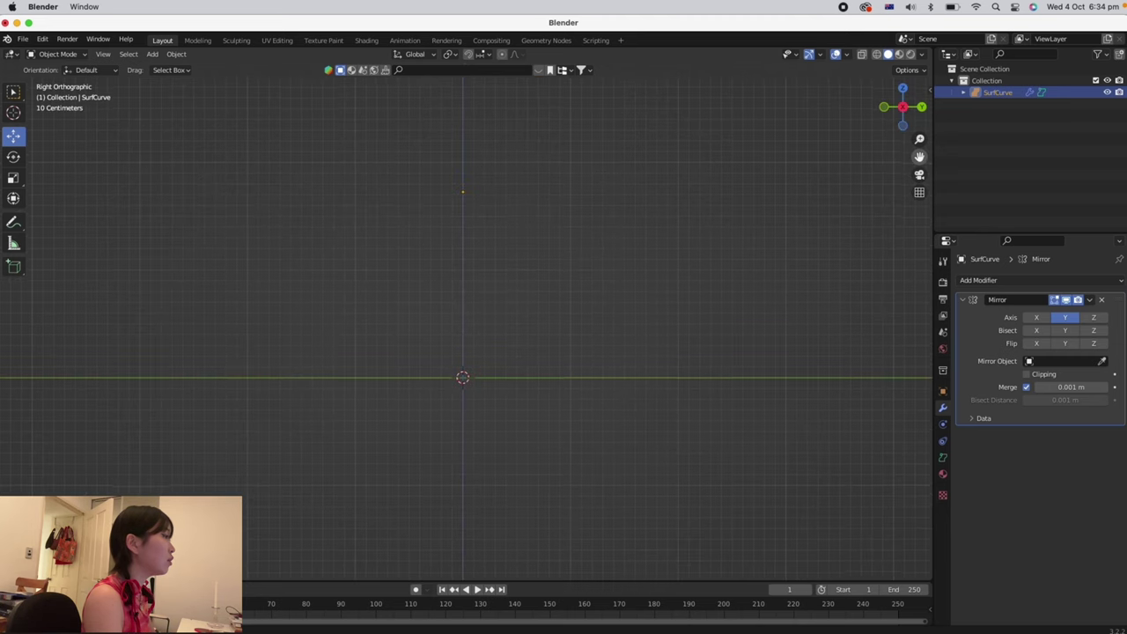
scroll(689, 199, up, 2)
scroll(688, 199, right, 5)
click(689, 198)
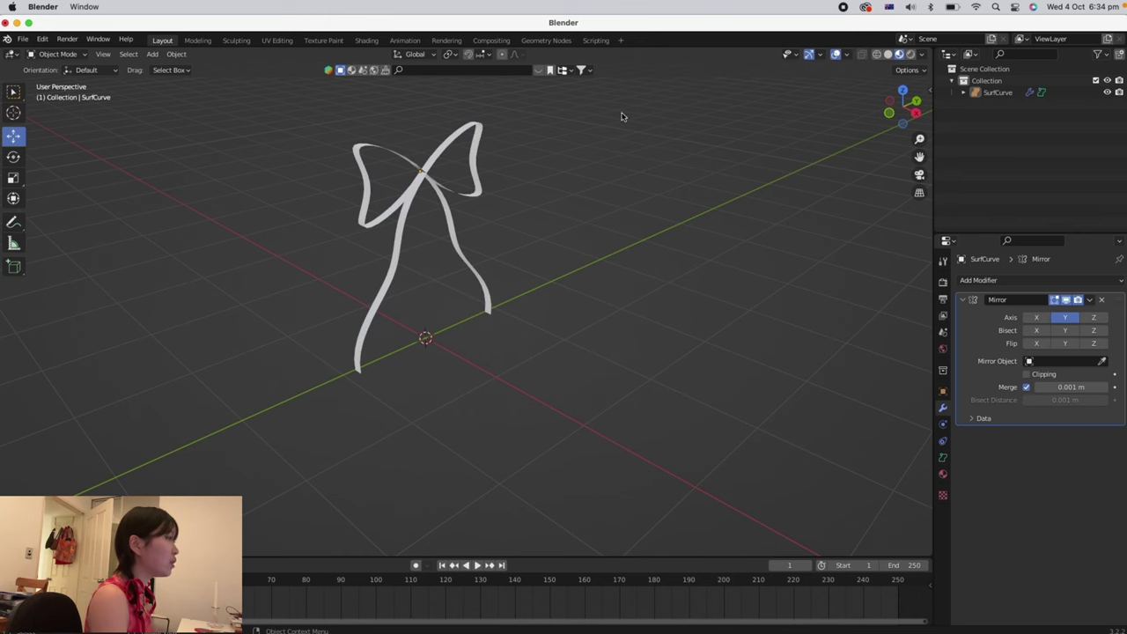
- Select the bow and create a new material for it
scroll(520, 188, right, 5)
click(468, 160)
click(943, 476)
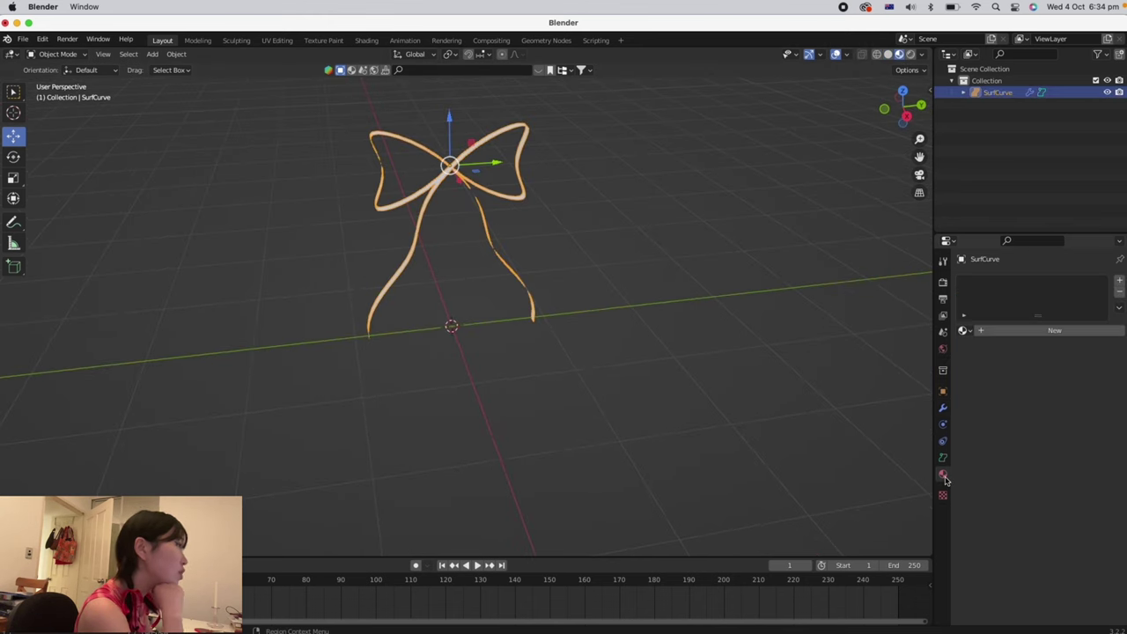
click(982, 332)
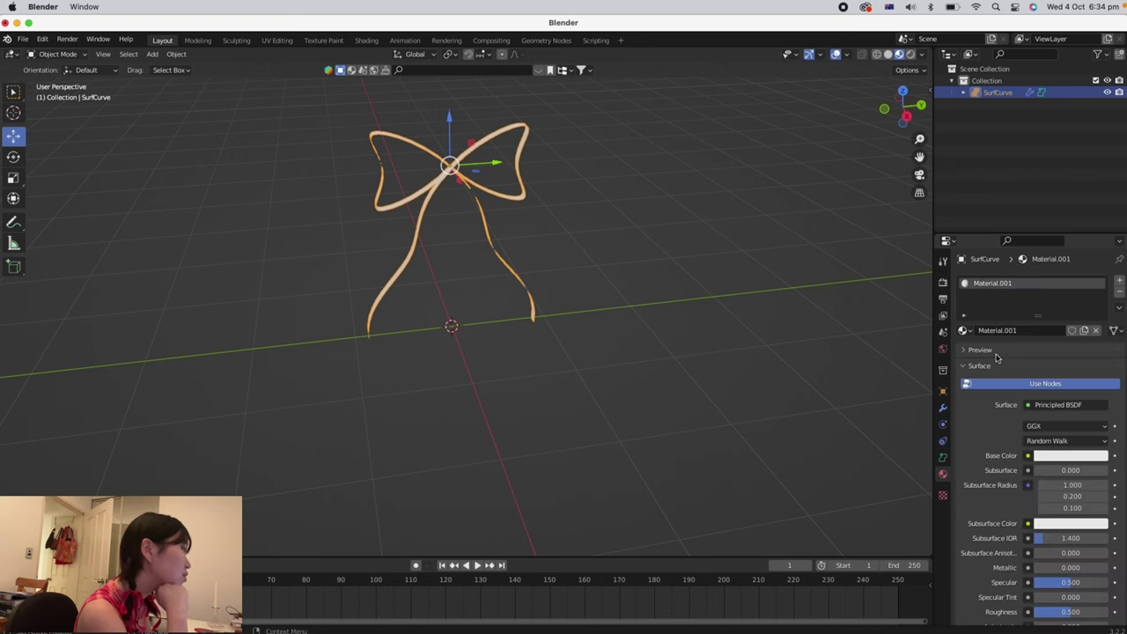
- Set the bow material's base color to red with hue about 0.996 and saturation about 0.974, and deselect the bow
scroll(997, 357, down, 1)
click(1078, 425)
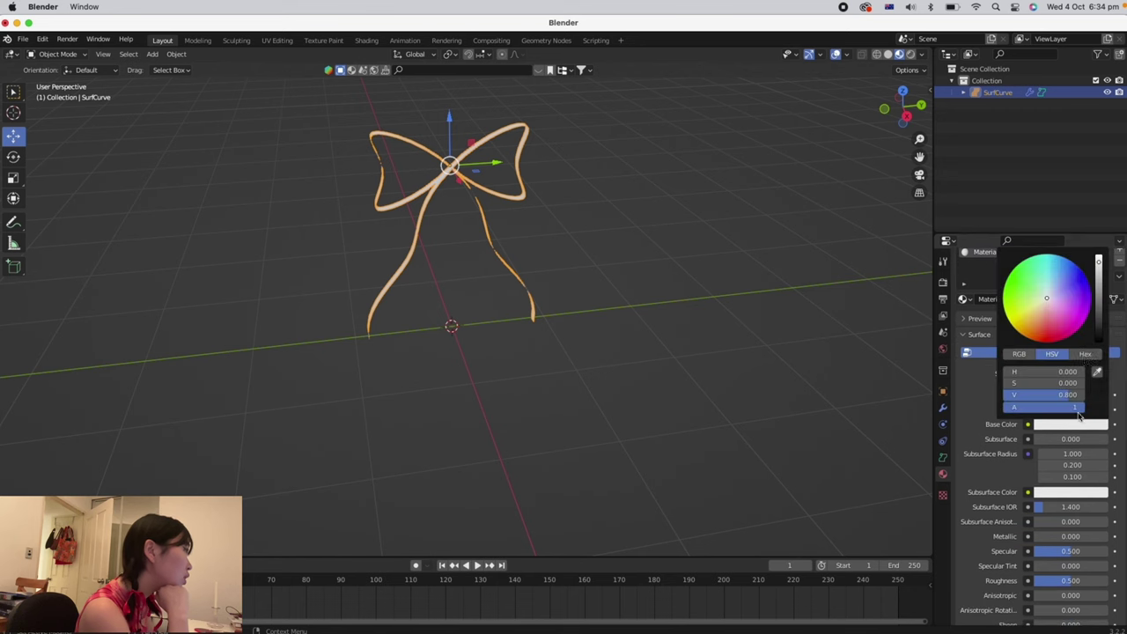
drag(1046, 298, 1050, 333)
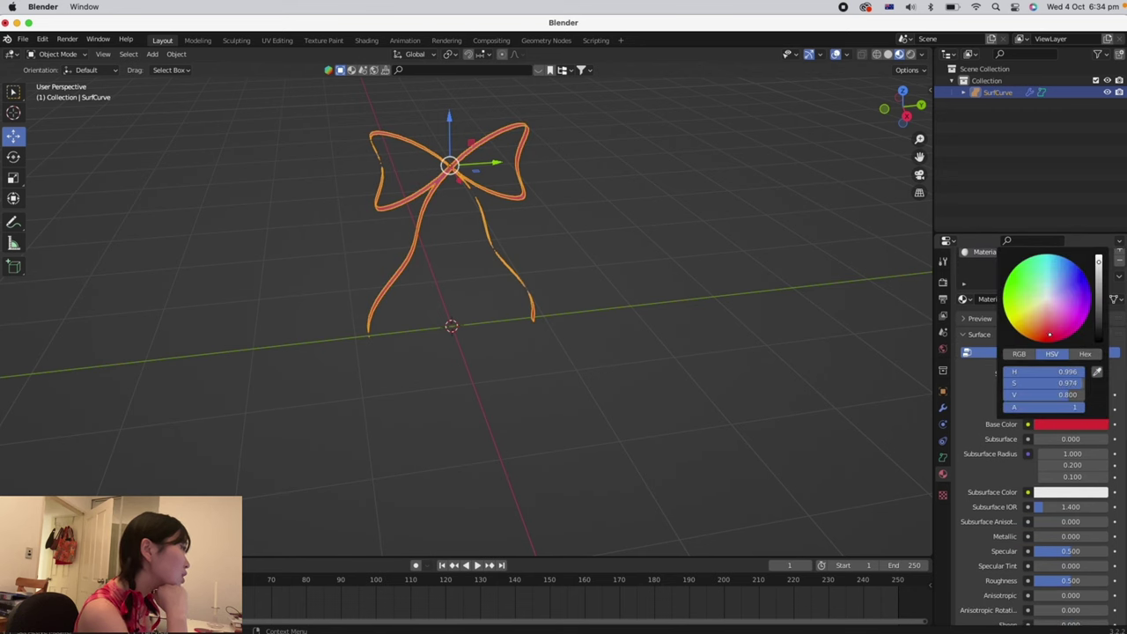
click(641, 244)
scroll(697, 234, left, 5)
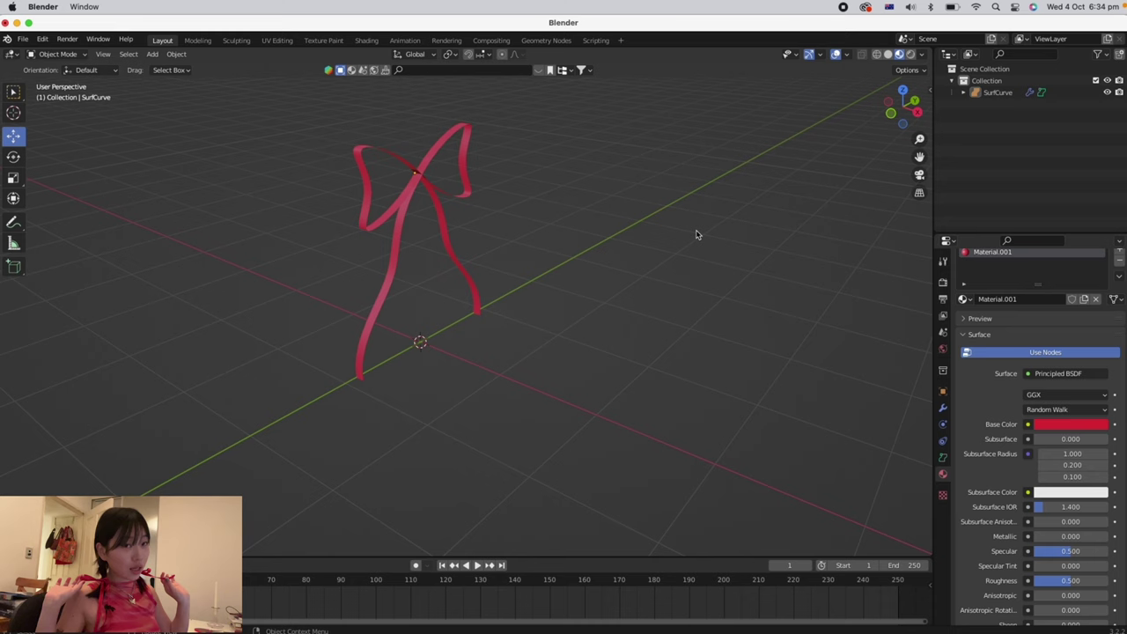